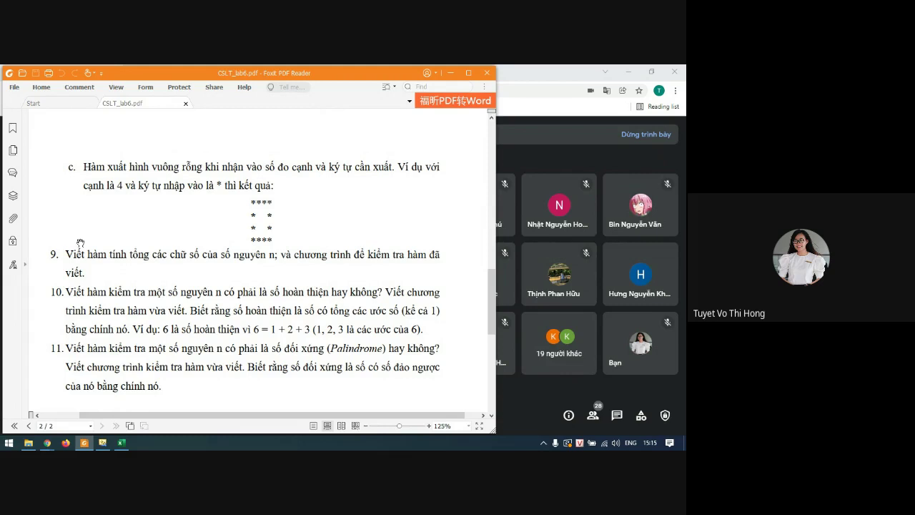
Bring up the Meet call, switch to the attendance workbook in Excel and maximize its window.
left_click(537, 405)
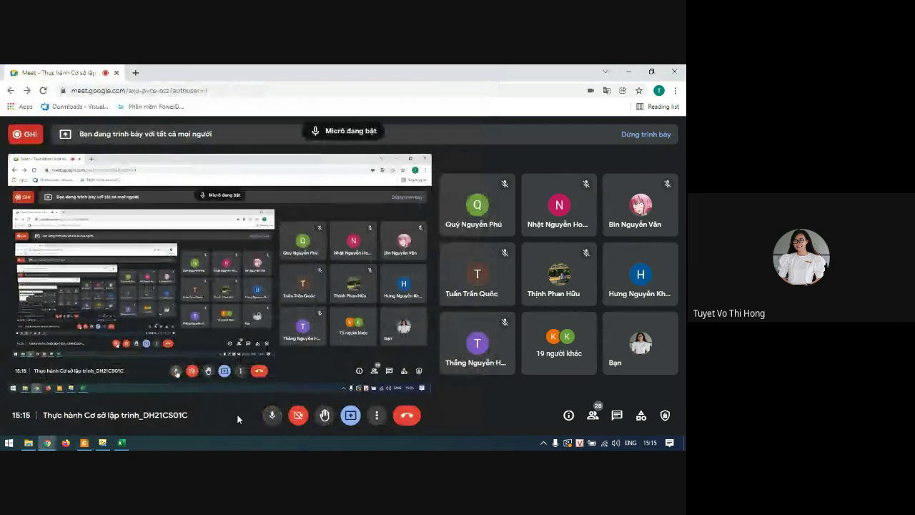
left_click(121, 443)
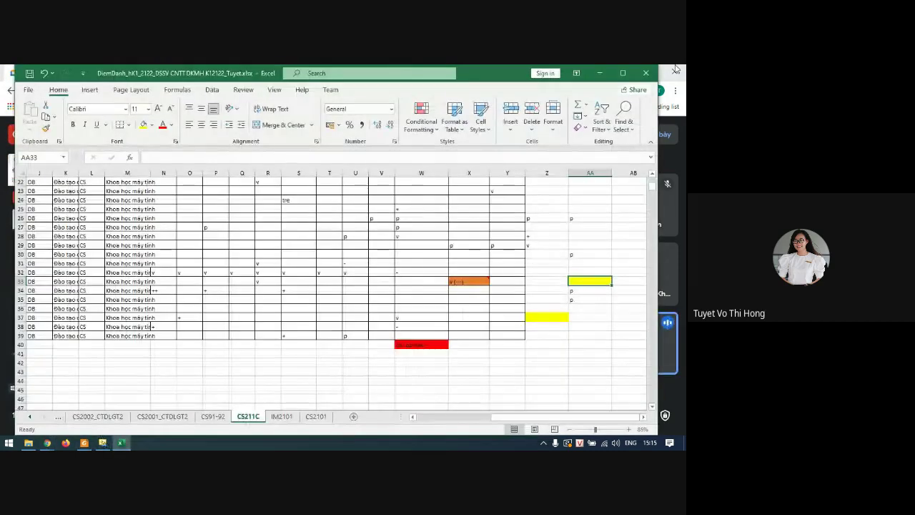
left_click(622, 72)
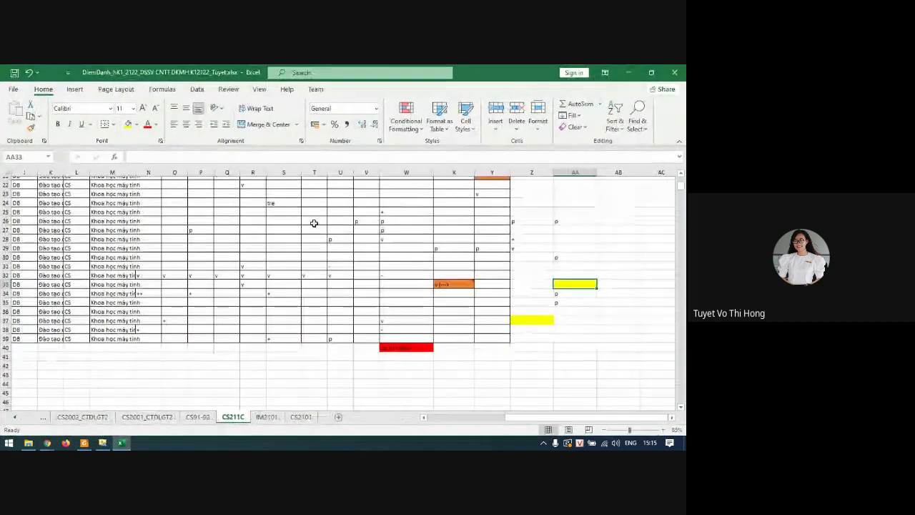
Hide the columns from I through Z on the CS211C sheet so TH8 (20.12) sits beside the student names.
scroll(314, 223, "up", 7)
left_click_drag(550, 419, 492, 420)
left_click_drag(198, 172, 524, 184)
right_click(397, 174)
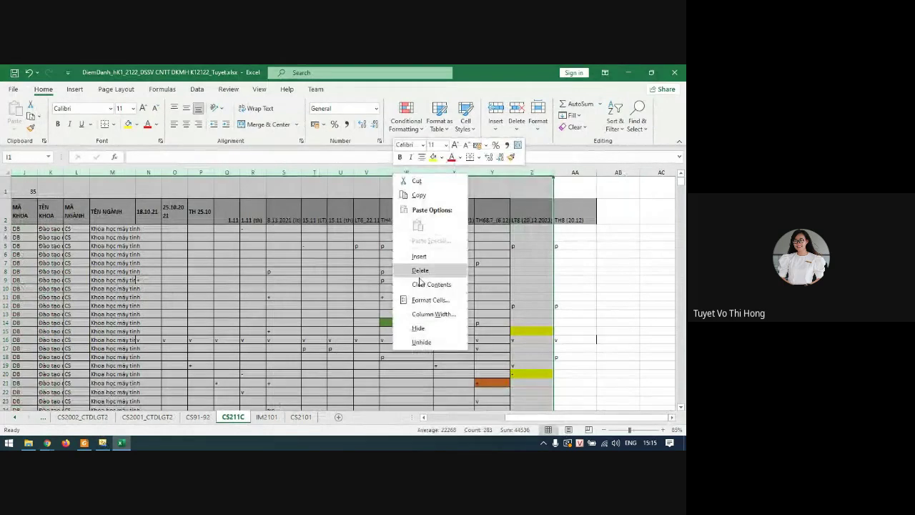
left_click(418, 328)
Resize the workbook window to about half width and full height beside the Meet participant tiles, and enlarge the sheet zoom to 115%.
key("alt+Tab")
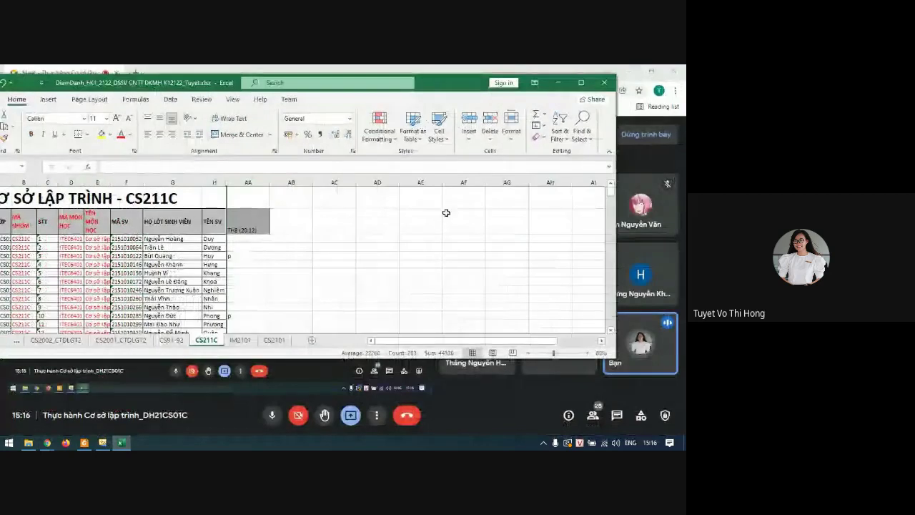
left_click_drag(615, 239, 432, 247)
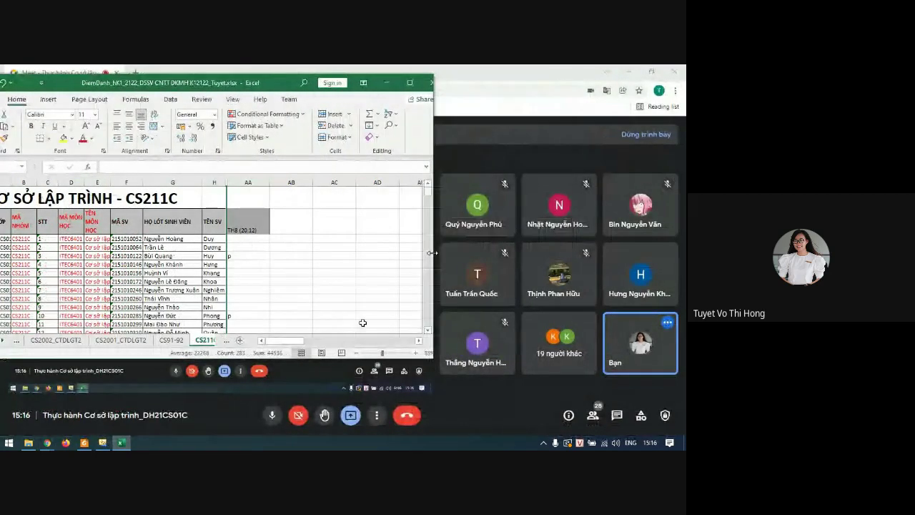
double_click(346, 359)
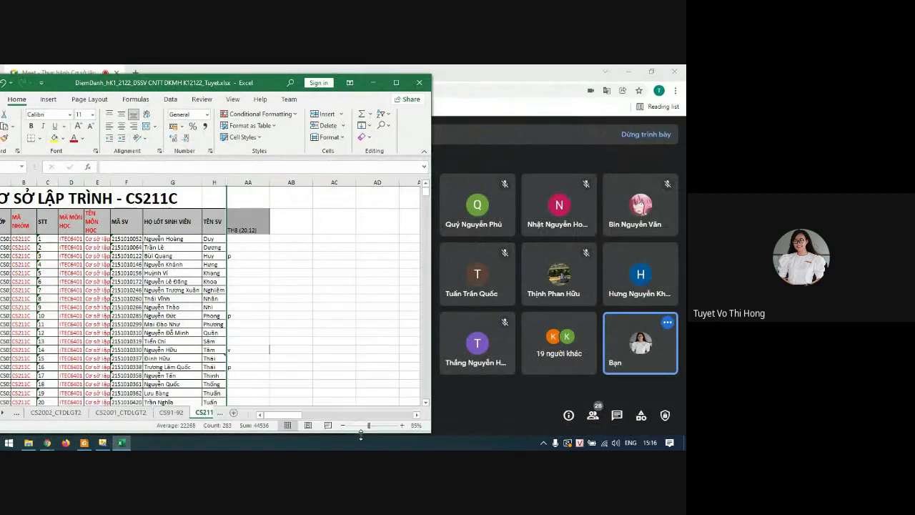
scroll(250, 262, "up", 3)
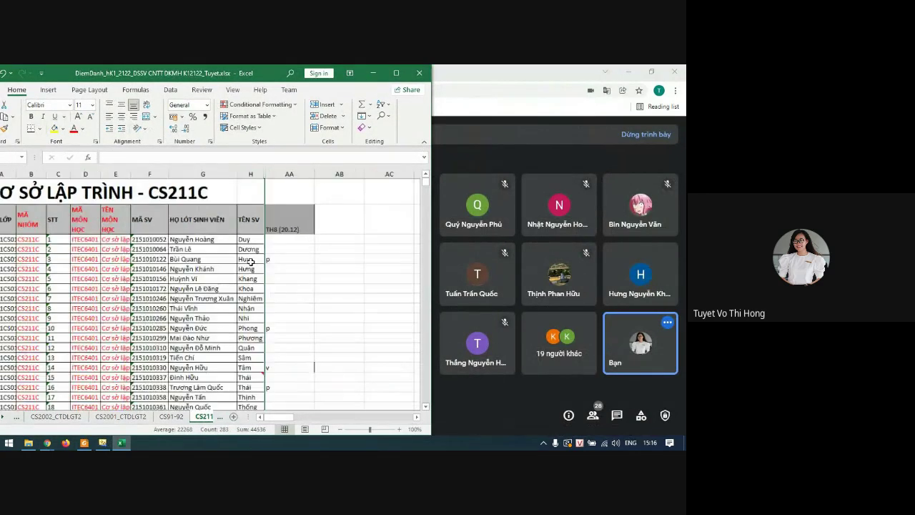
Go through the TH8 (20.12) attendance cells row by row for the roll call of students 1 to 14.
left_click(358, 251)
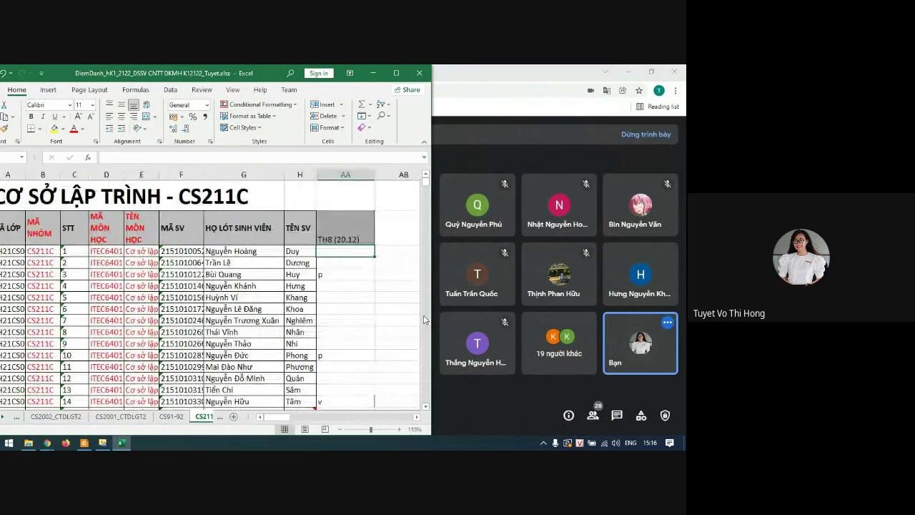
key("Down")
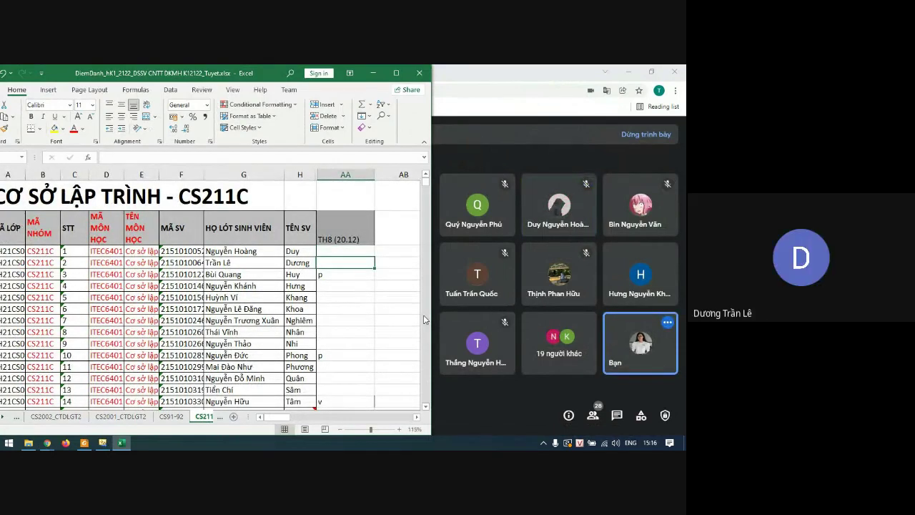
key("Down")
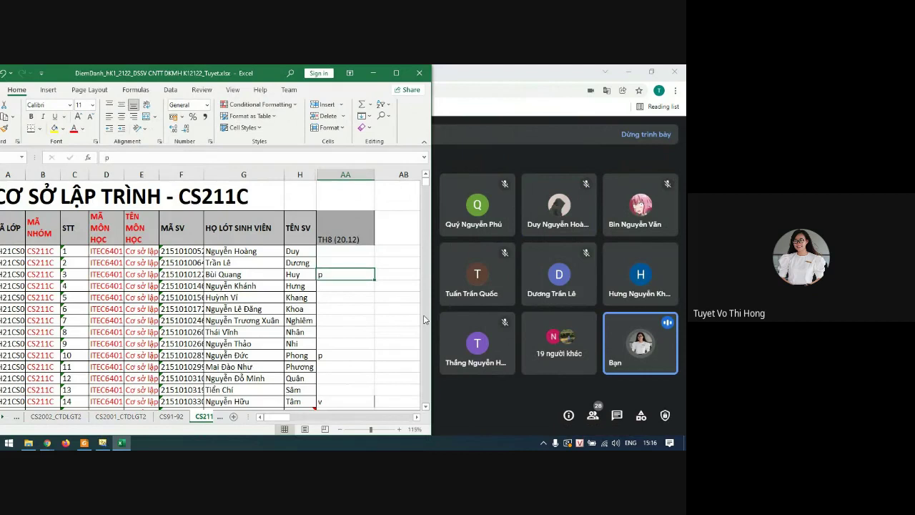
key("Down")
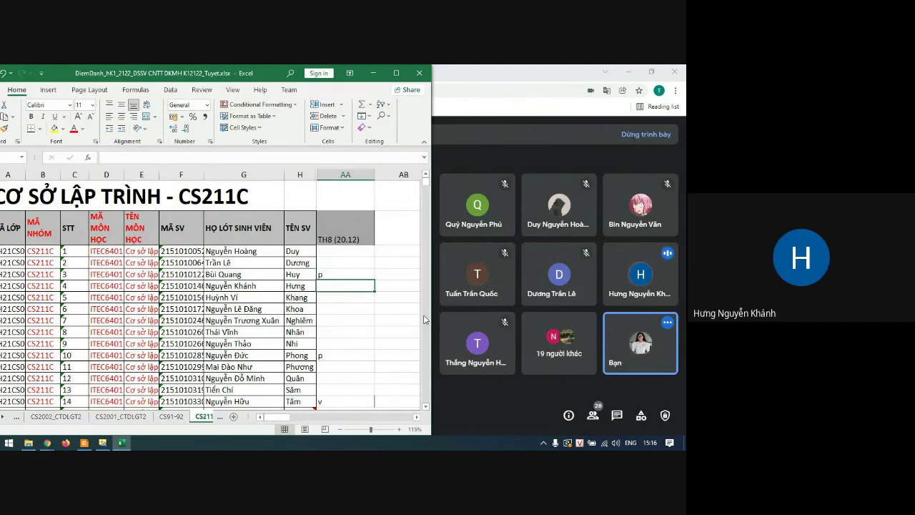
key("Down")
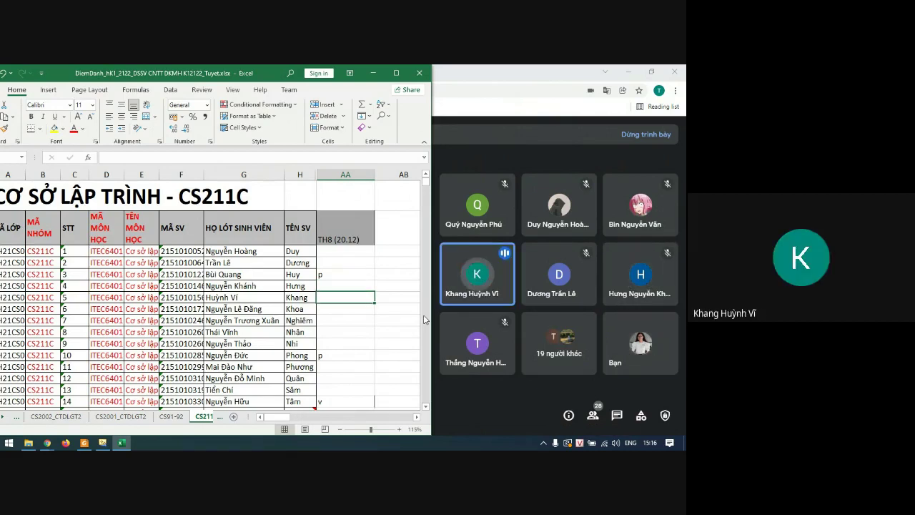
key("Down")
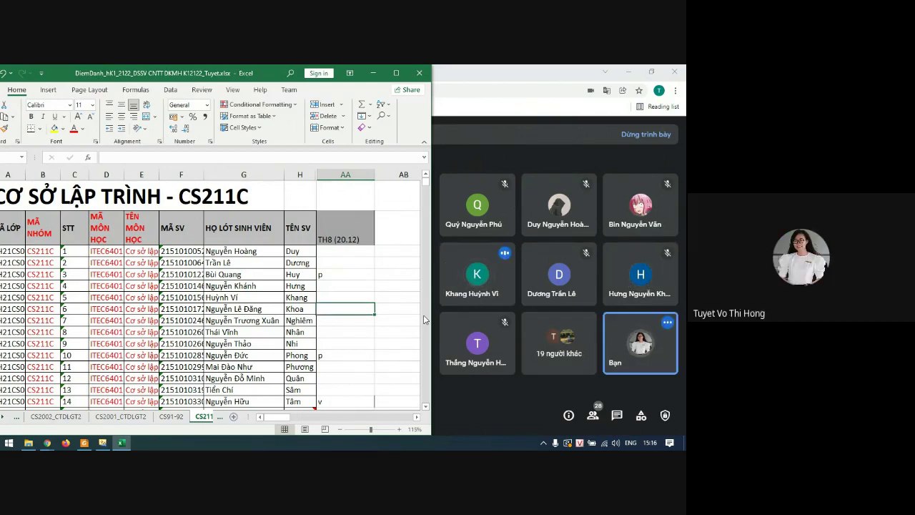
key("Down")
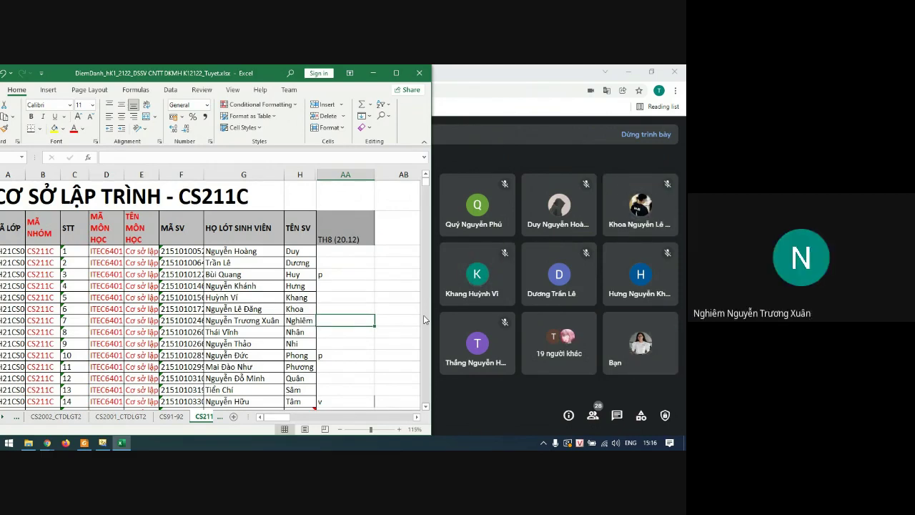
key("Down")
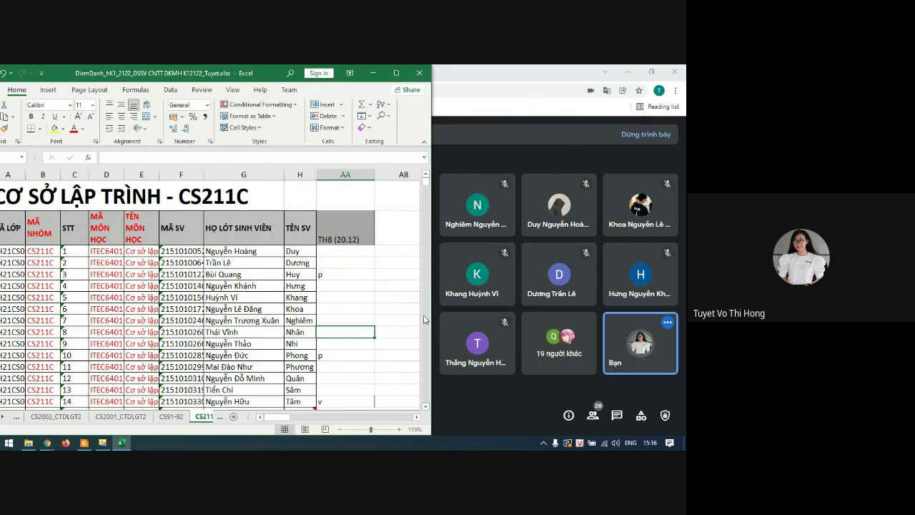
key("Down")
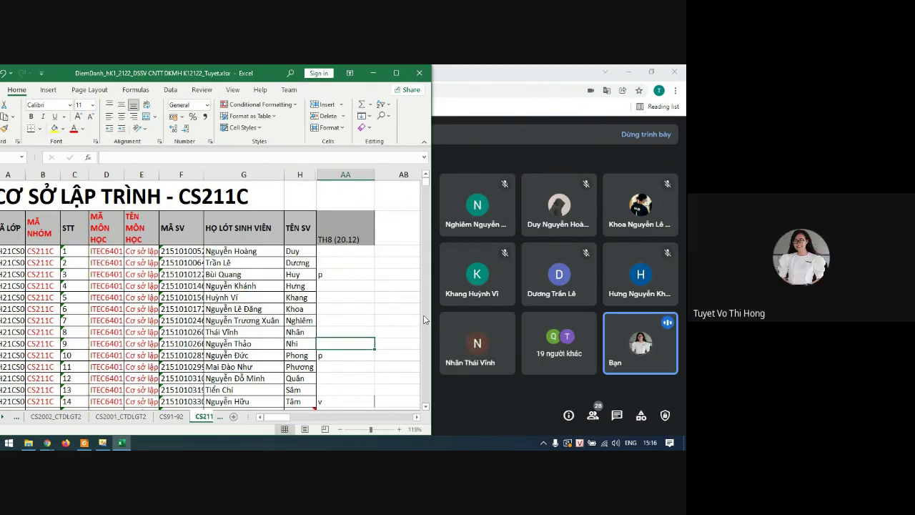
scroll(320, 310, "down", 3)
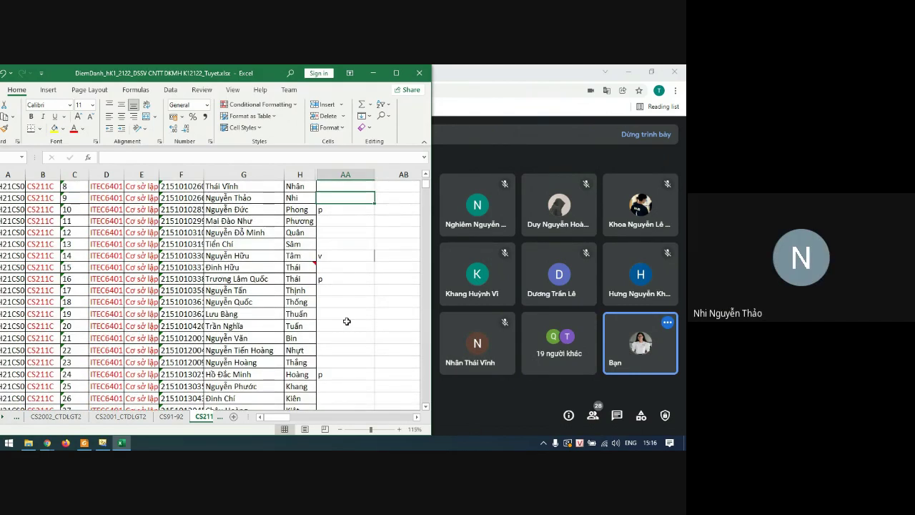
key("Down")
key("Down")
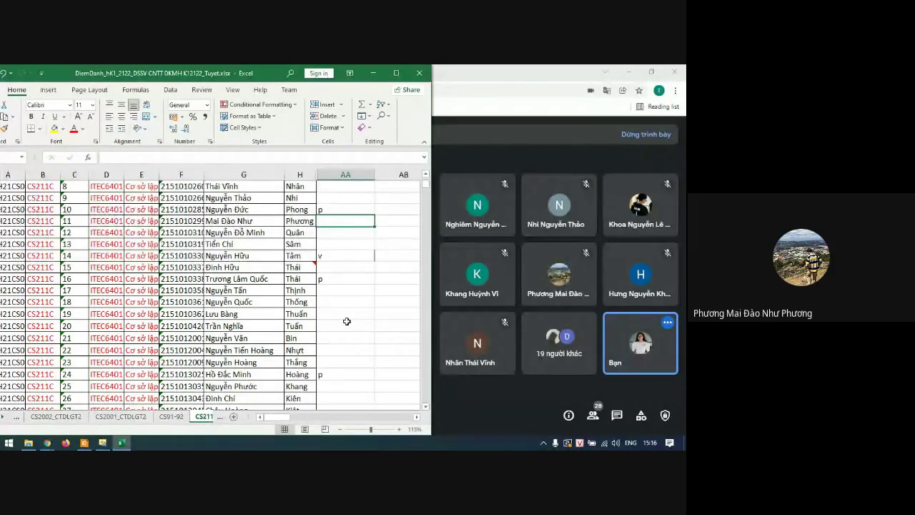
key("Down")
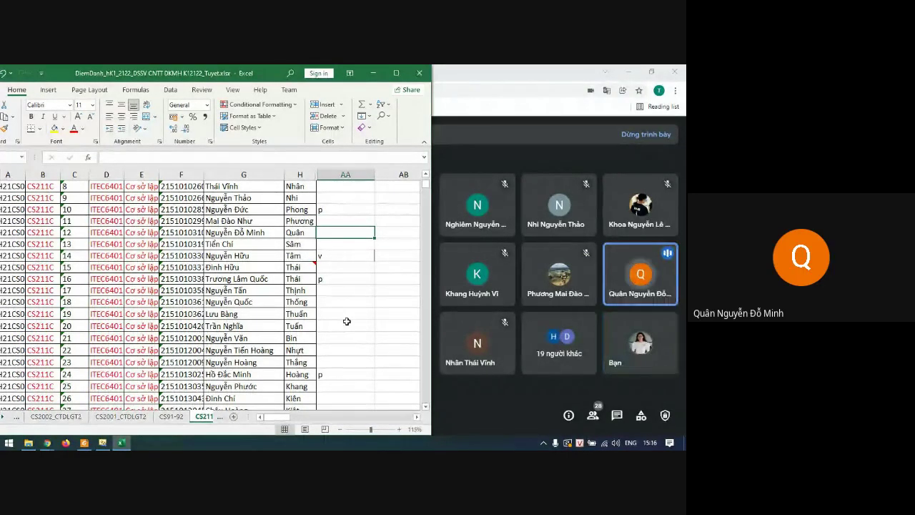
key("Down")
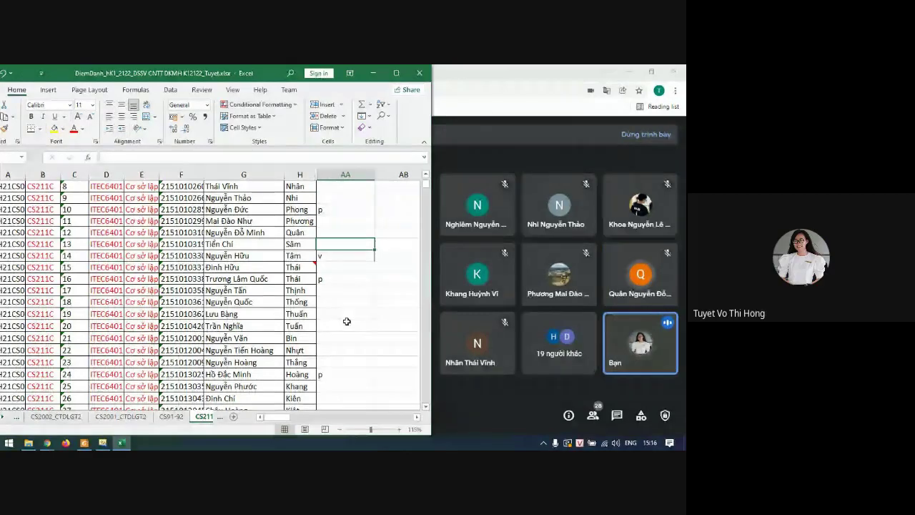
key("Down")
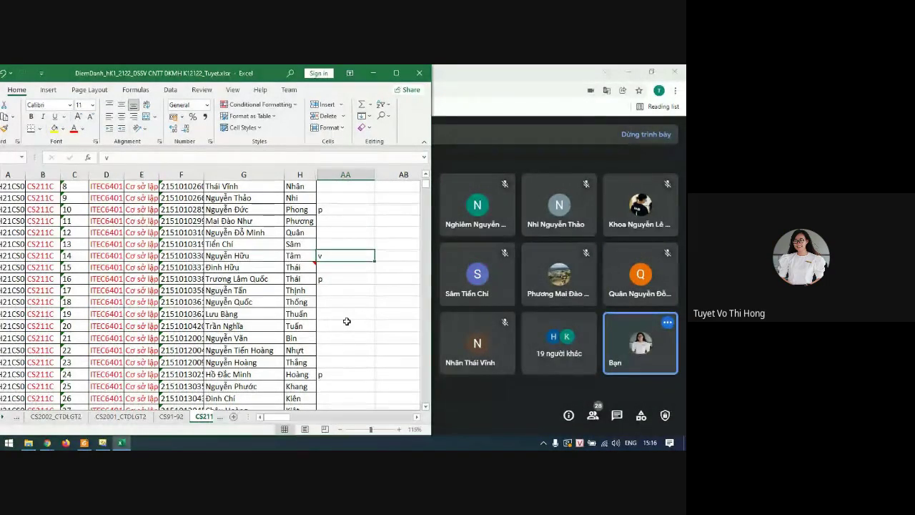
Enter "v(out som)" in the TH8 (20.12) column for student 15.
key("Down")
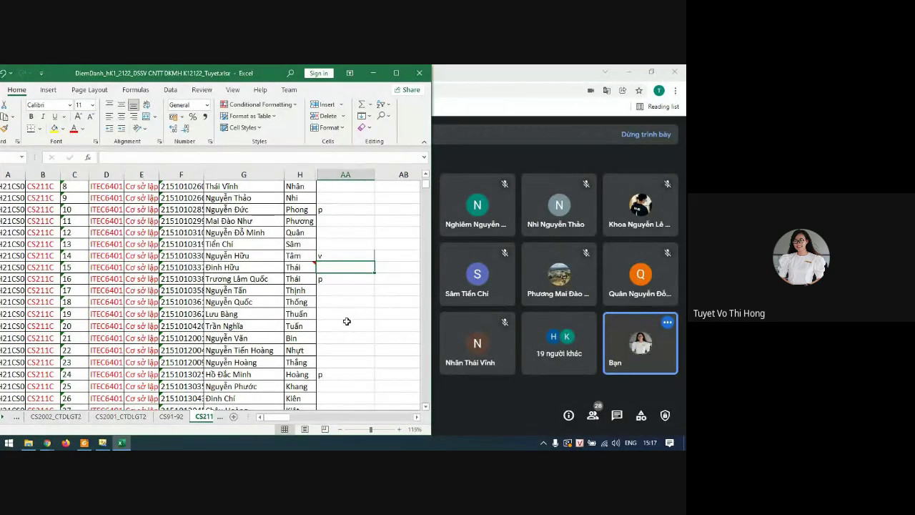
type("v(out som")
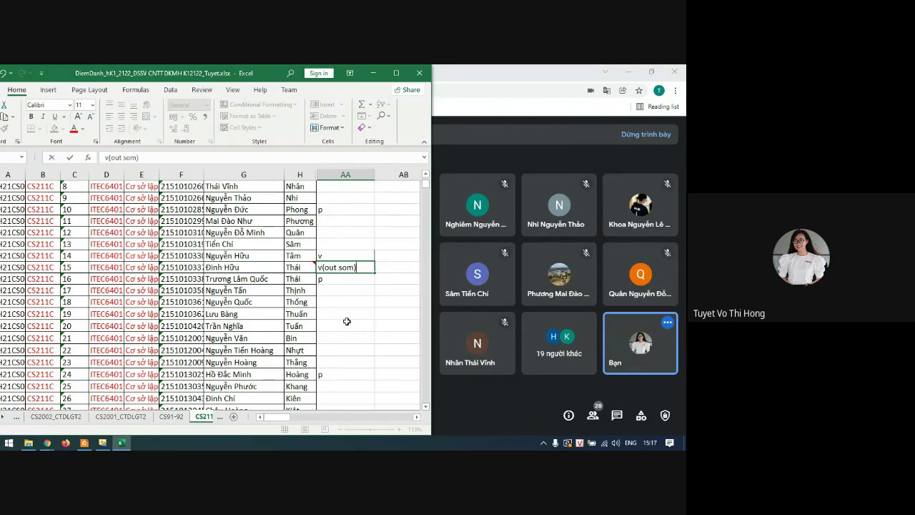
key("Return")
Add the comment "bỏ giữa giờ TH" to student 15's TH8 (20.12) attendance cell.
left_click(355, 267)
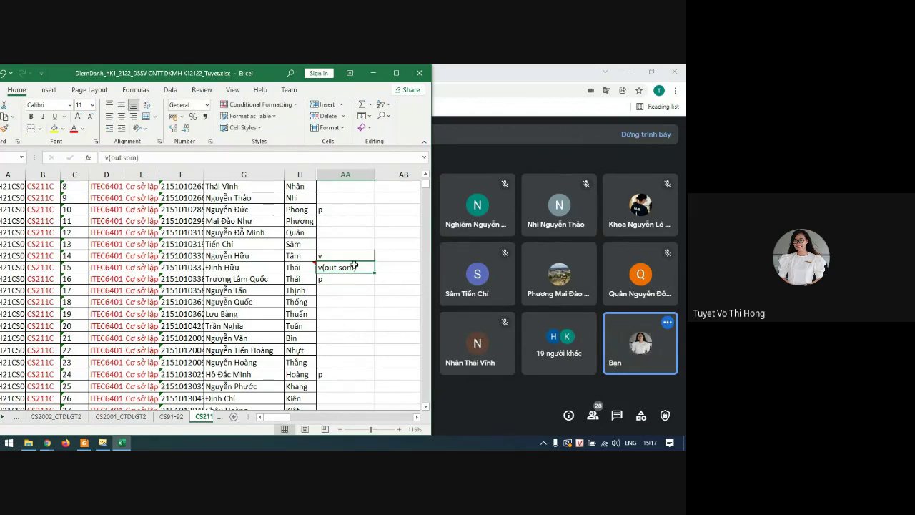
right_click(354, 267)
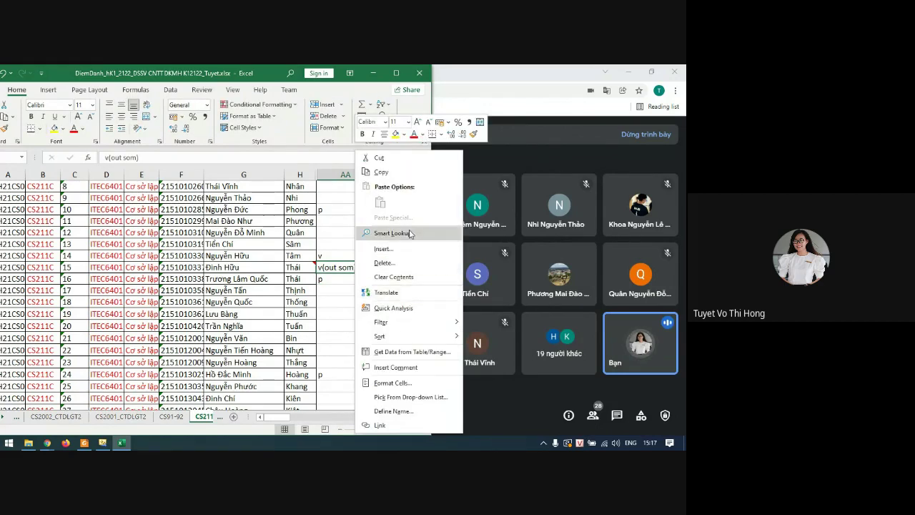
left_click(397, 367)
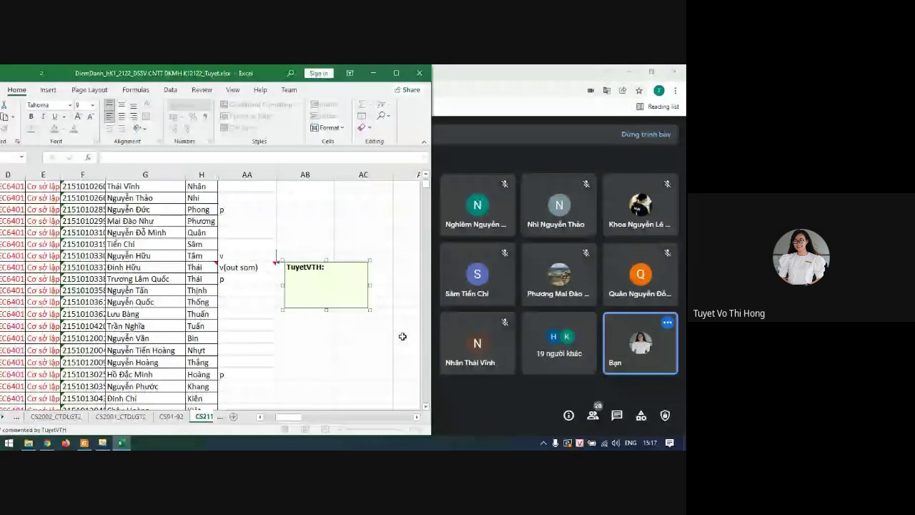
type("bỏ giữa giờ TH")
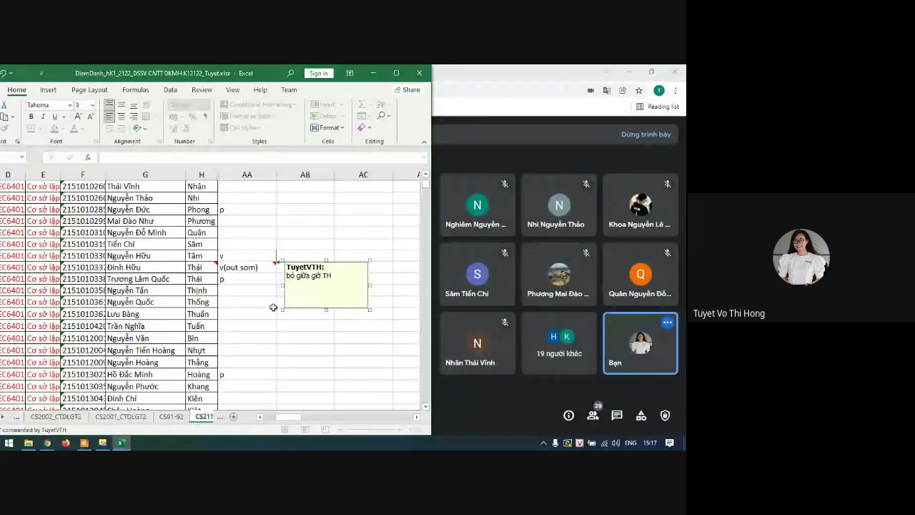
left_click(270, 306)
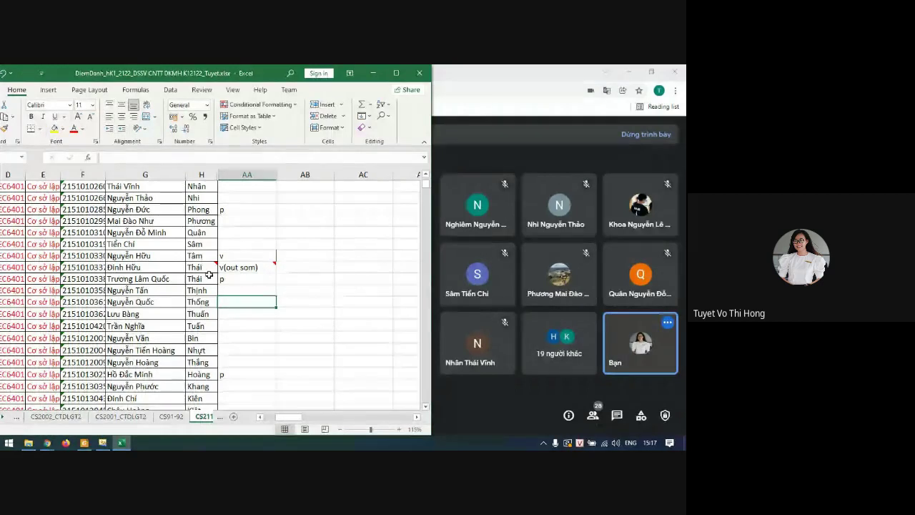
Go through the TH8 (20.12) attendance cells row by row for the roll call of students 16 to 19.
mouse_move(206, 269)
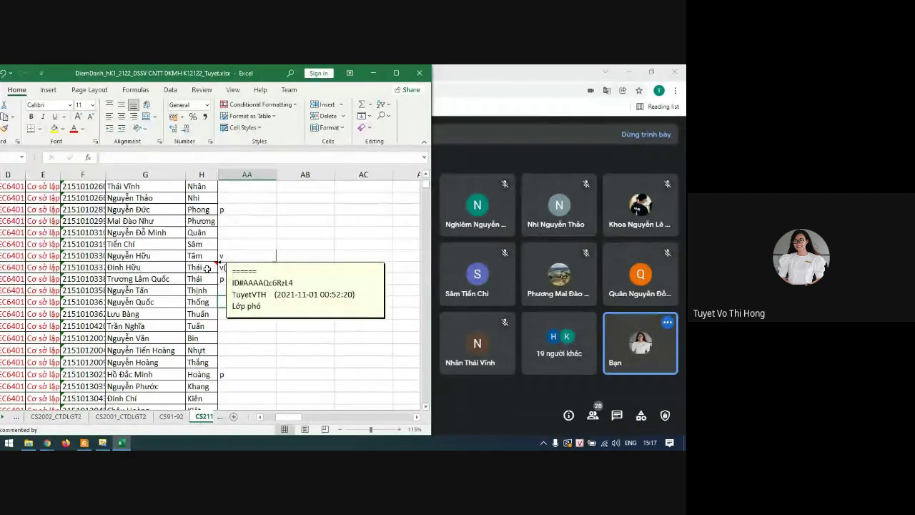
left_click(247, 339)
left_click(233, 281)
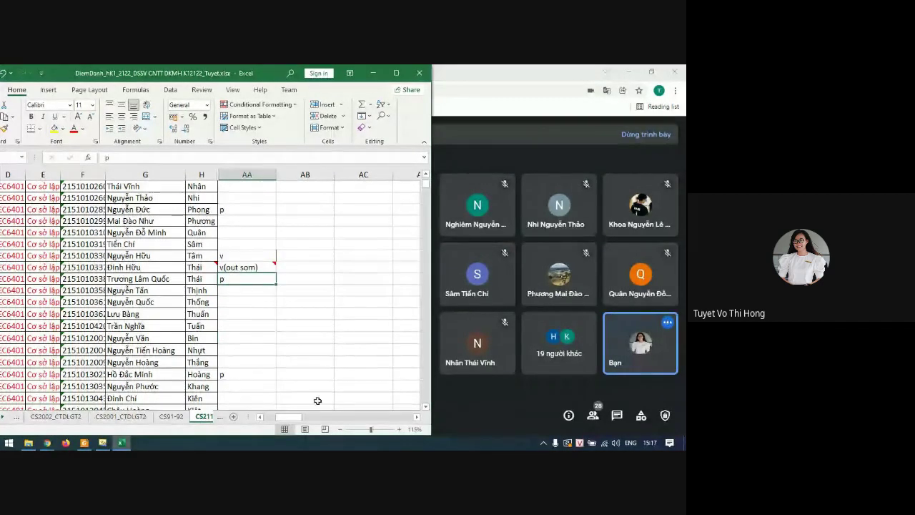
scroll(300, 284, "left", 3)
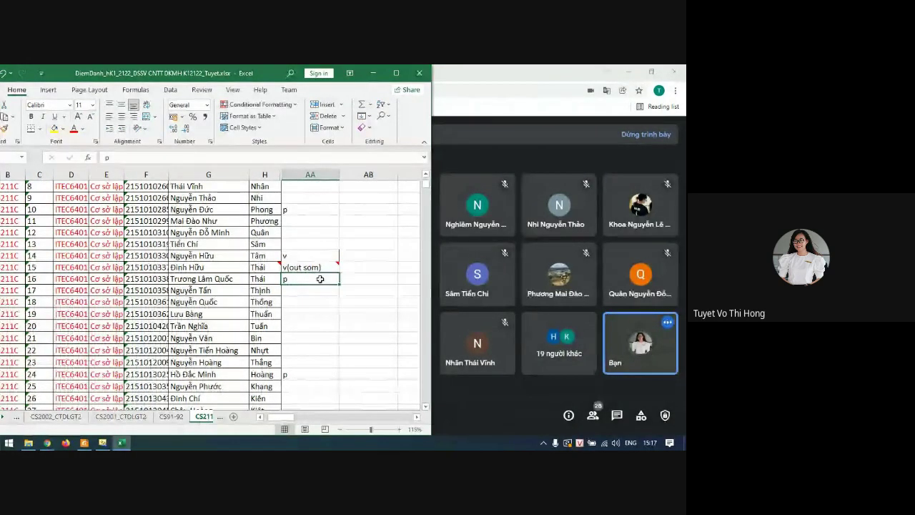
key("Down")
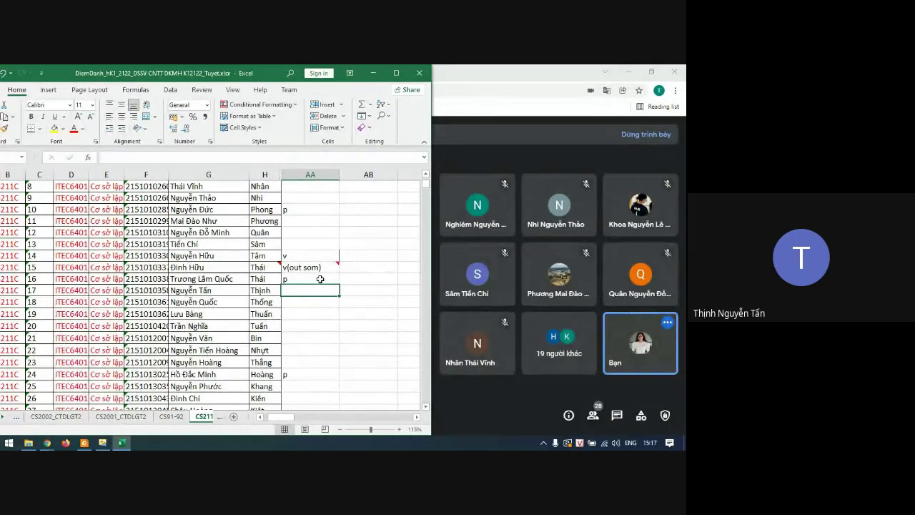
key("Down")
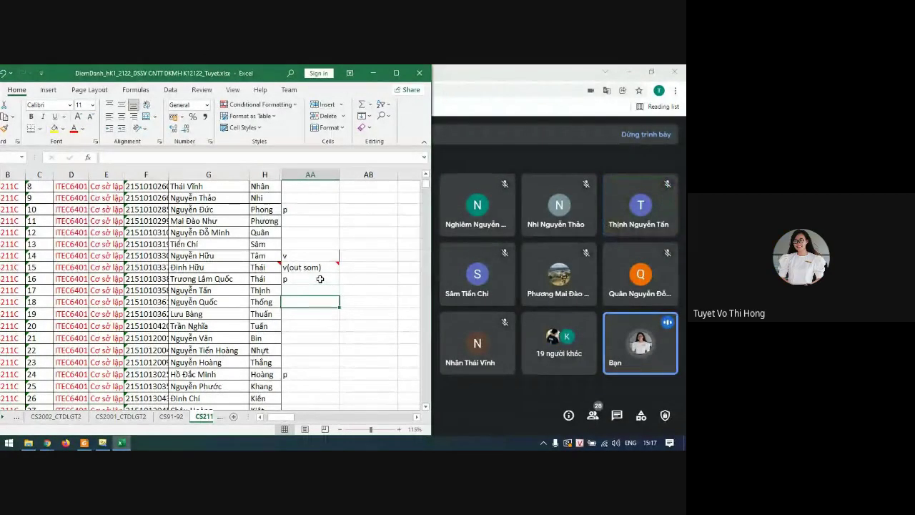
key("Down")
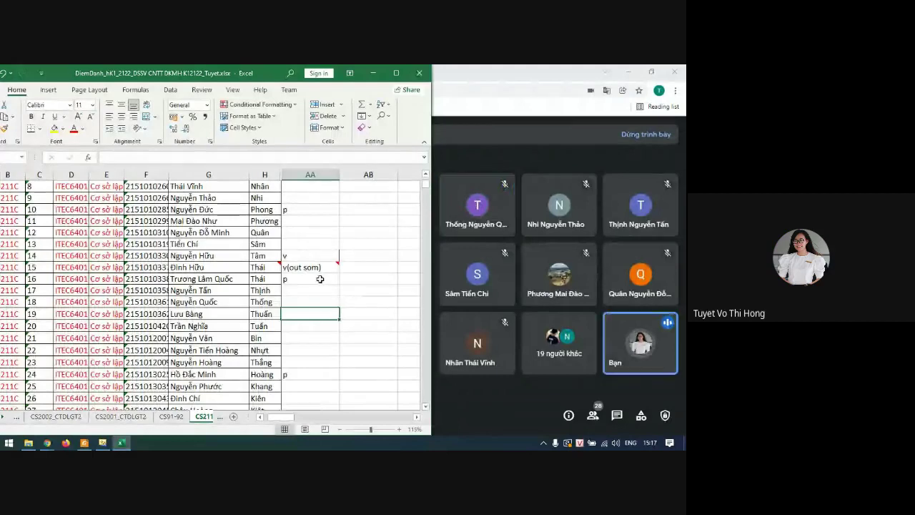
Mark student 20 in the TH8 (20.12) column by copying student 15's "v(out som)" entry with its comment.
key("Down")
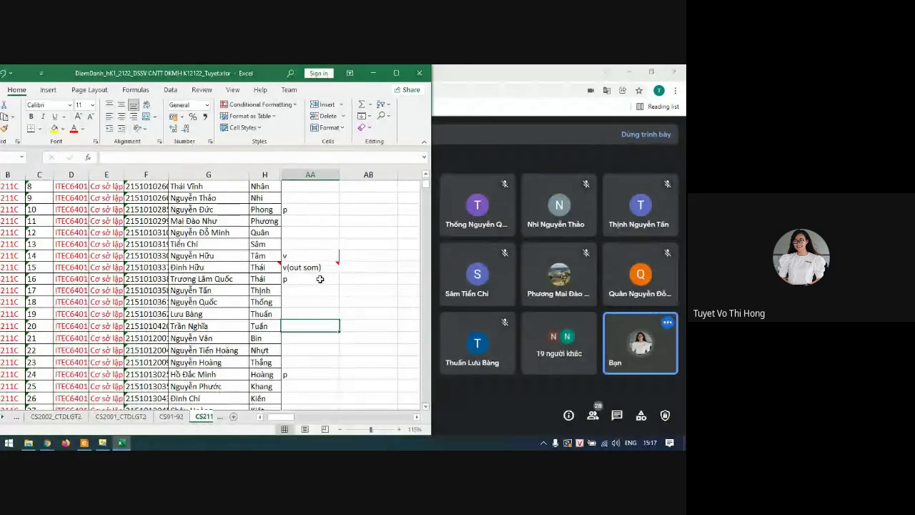
type("v")
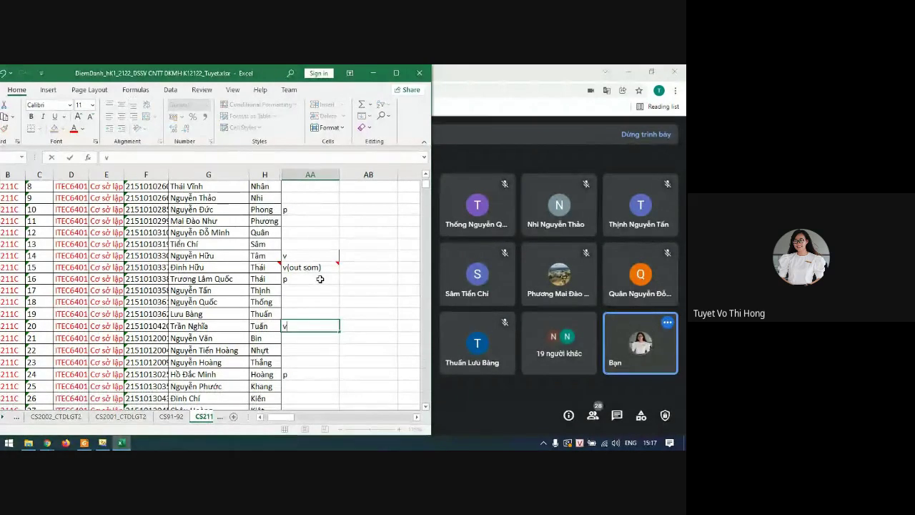
key("Return")
left_click(323, 267)
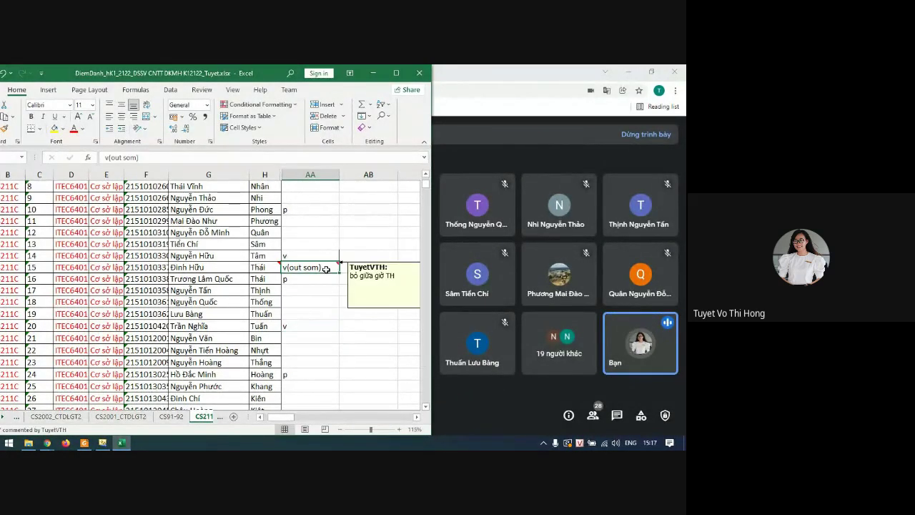
key("ctrl+c")
left_click(302, 324)
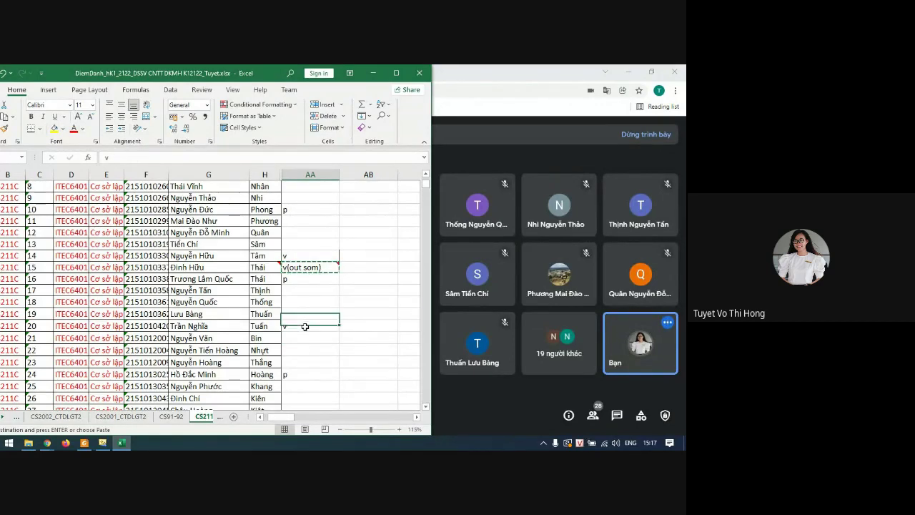
key("ctrl+v")
Go through the TH8 (20.12) attendance cells row by row for the roll call of students 21 to 25.
left_click(310, 349)
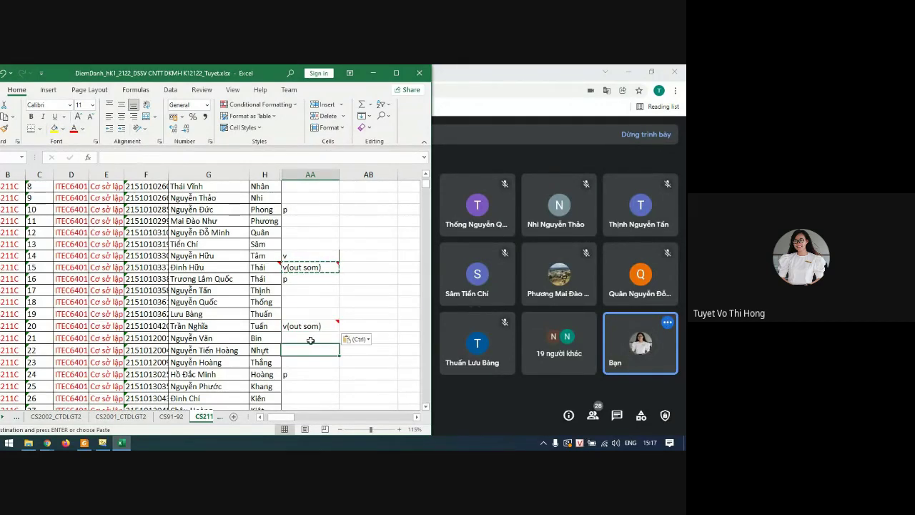
left_click(310, 340)
left_click(328, 351)
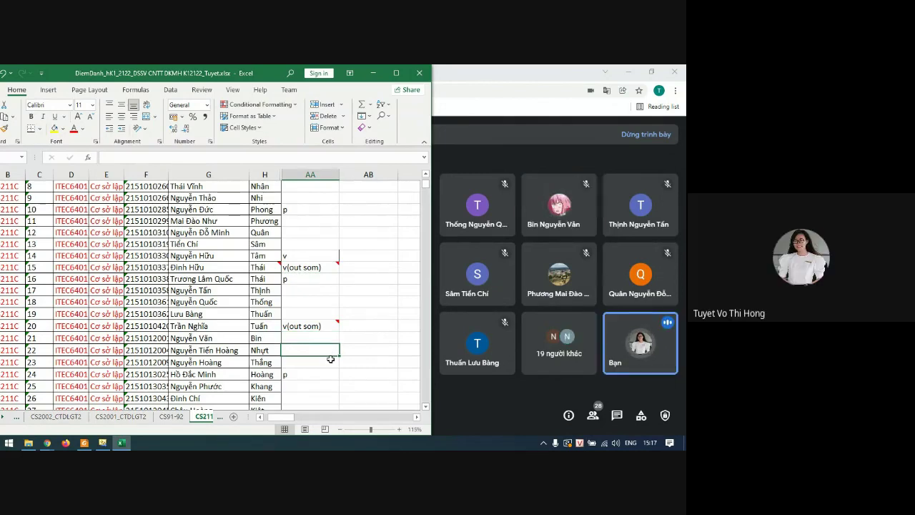
scroll(330, 359, "down", 3)
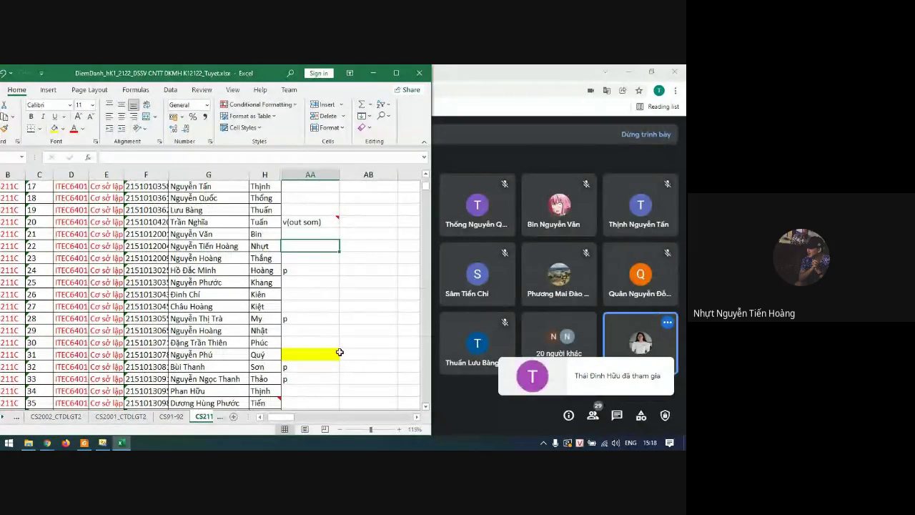
key("Down")
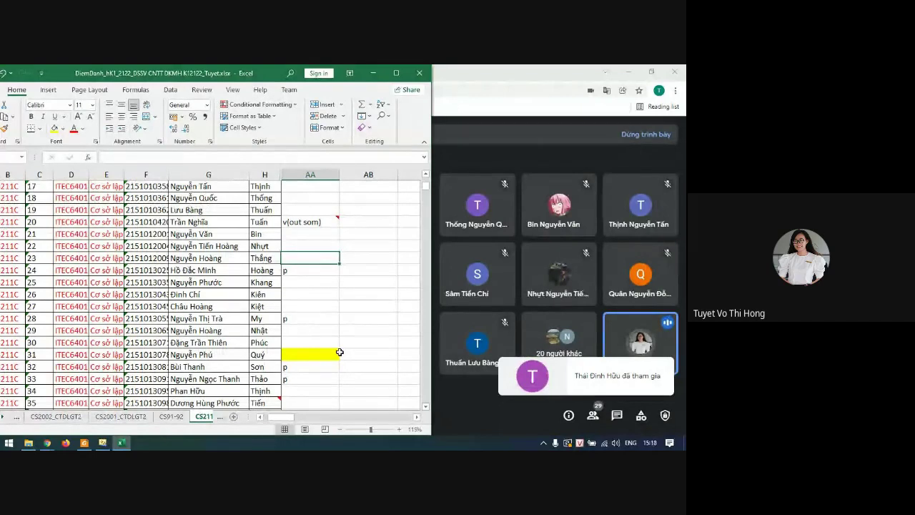
key("Down")
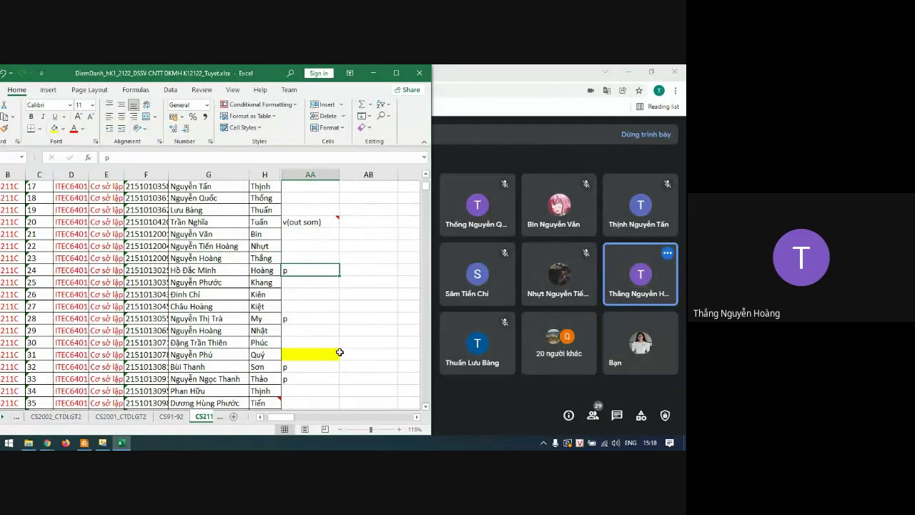
key("Down")
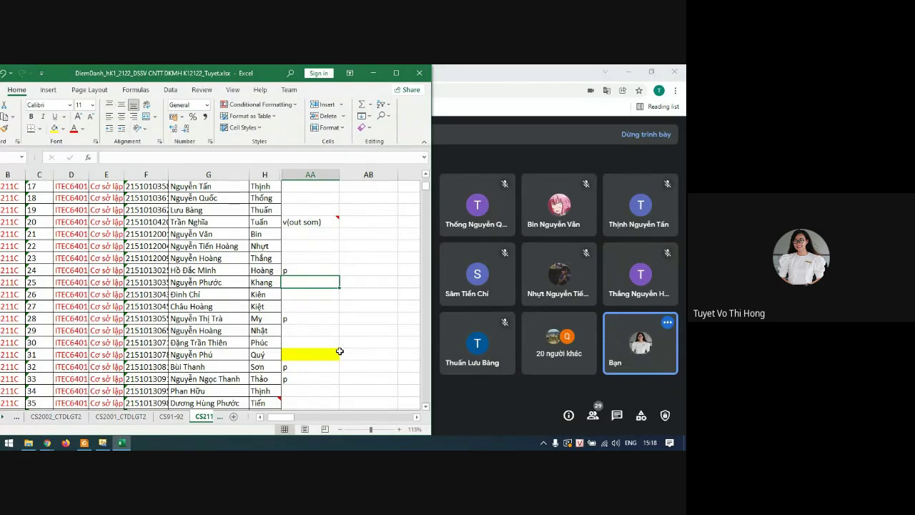
scroll(333, 335, "down", 1)
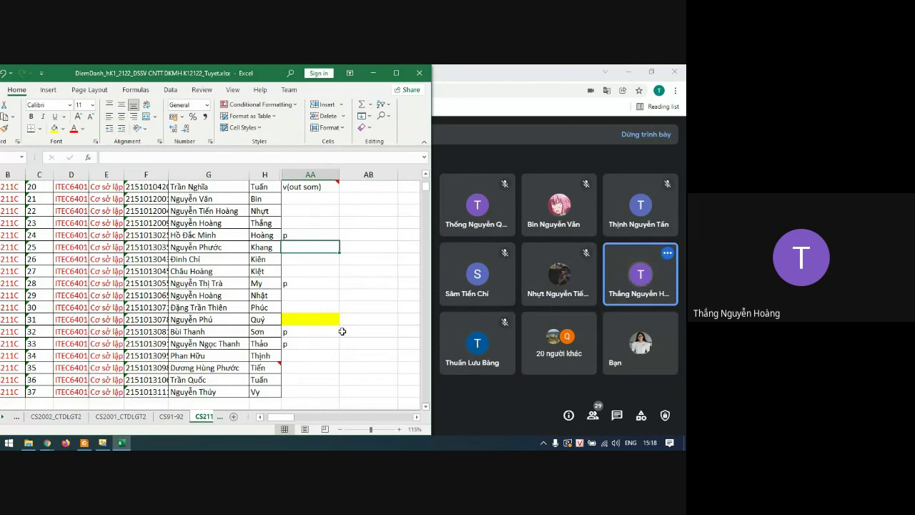
Open the Meet call's chat messages and, back in the Excel workbook, enter "s" in the TH8 (20.12) column for student 25.
left_click(618, 416)
left_click(617, 417)
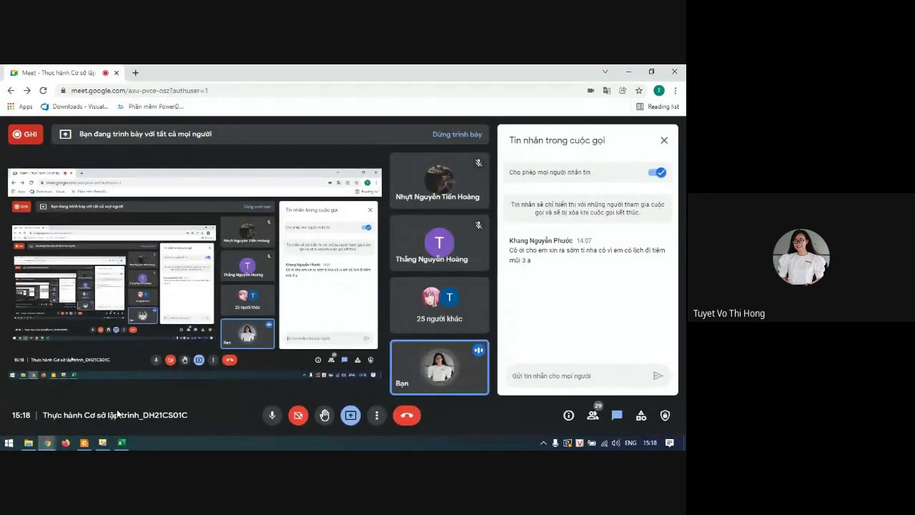
left_click(122, 443)
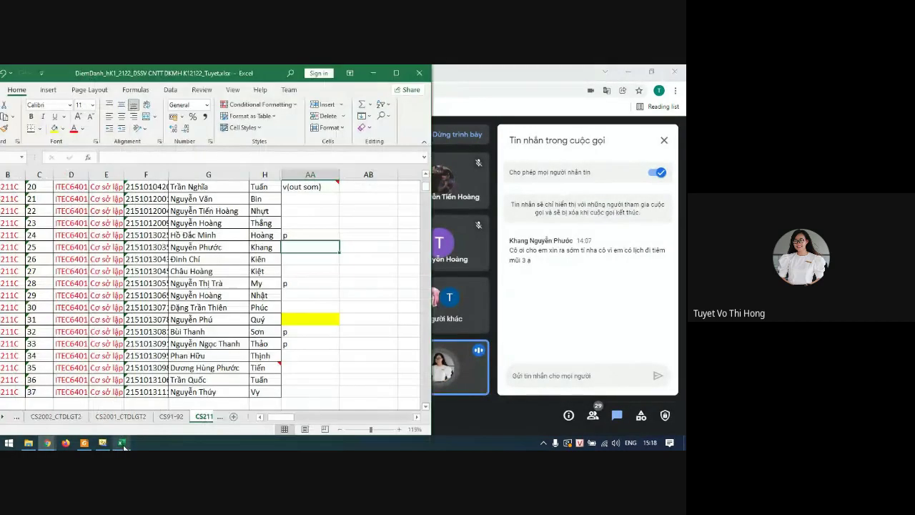
type("s")
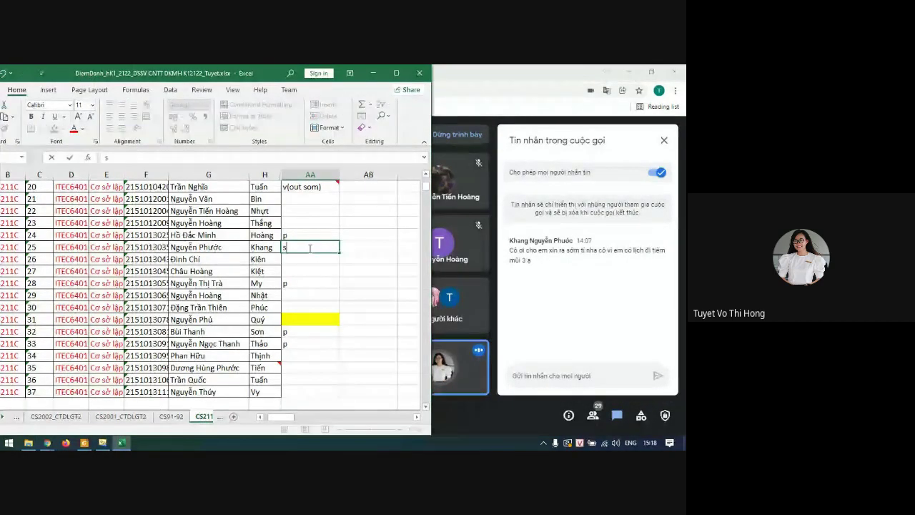
key("Return")
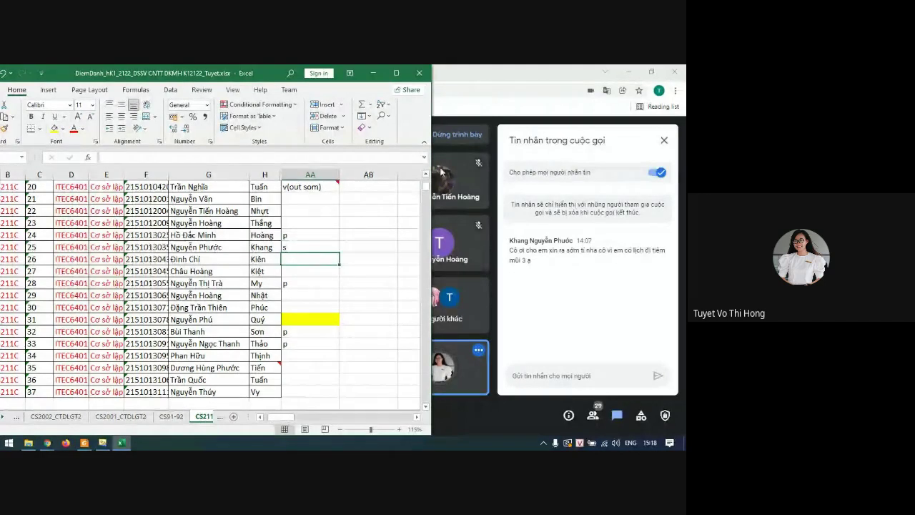
Widen the workbook window slightly and go through the TH8 (20.12) attendance cells row by row for students 26 to 37.
left_click_drag(433, 146, 478, 146)
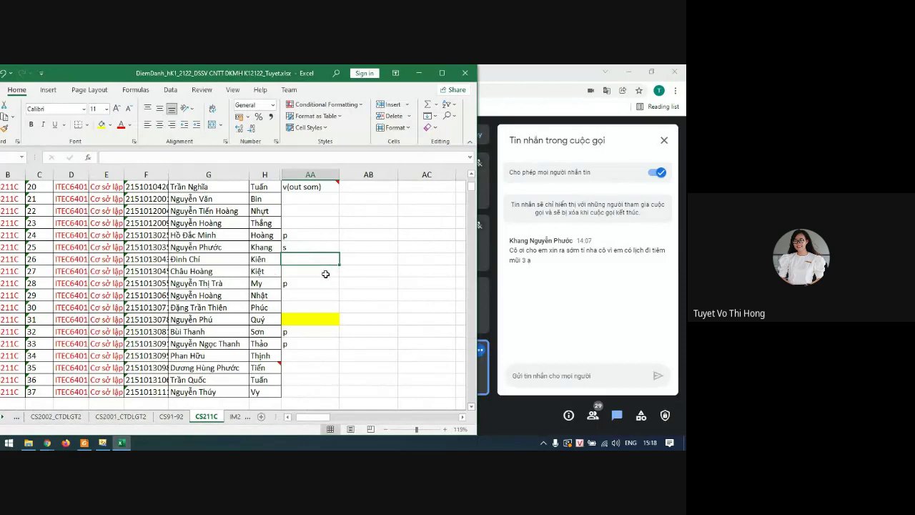
left_click(325, 273)
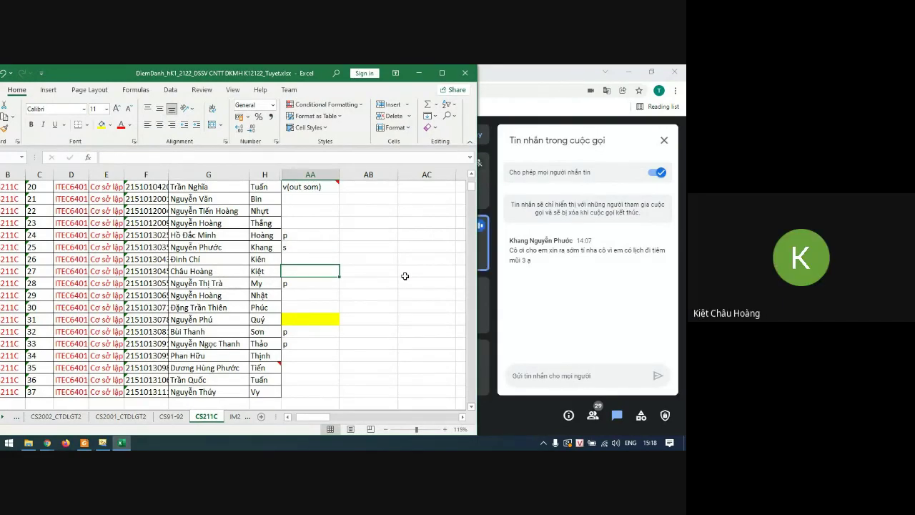
key("Down")
key("Down")
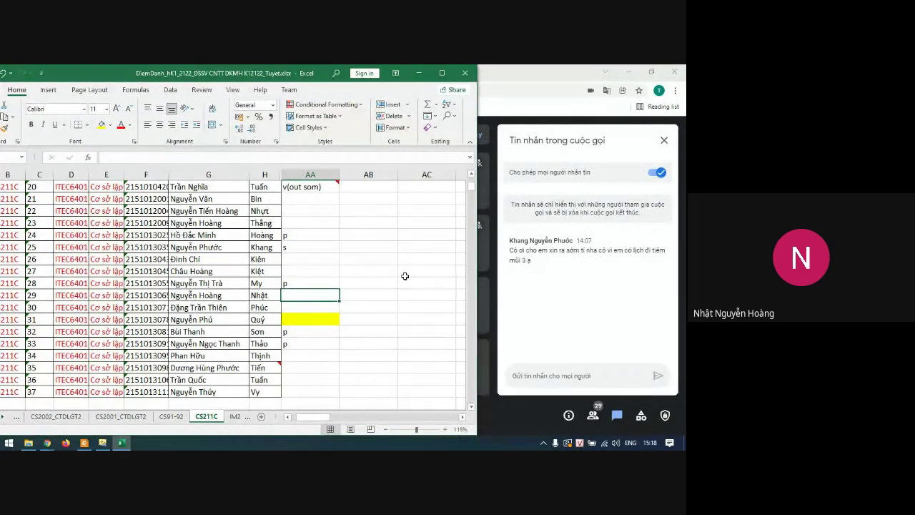
key("Down")
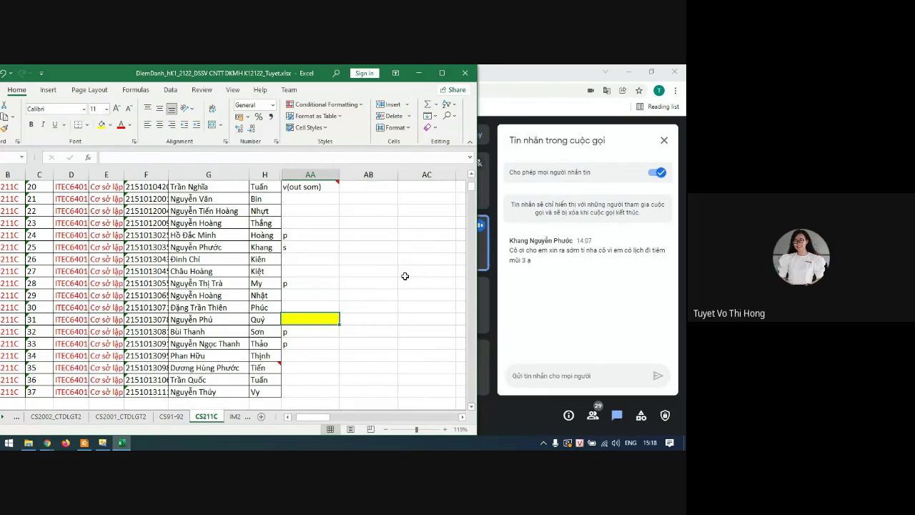
key("Down")
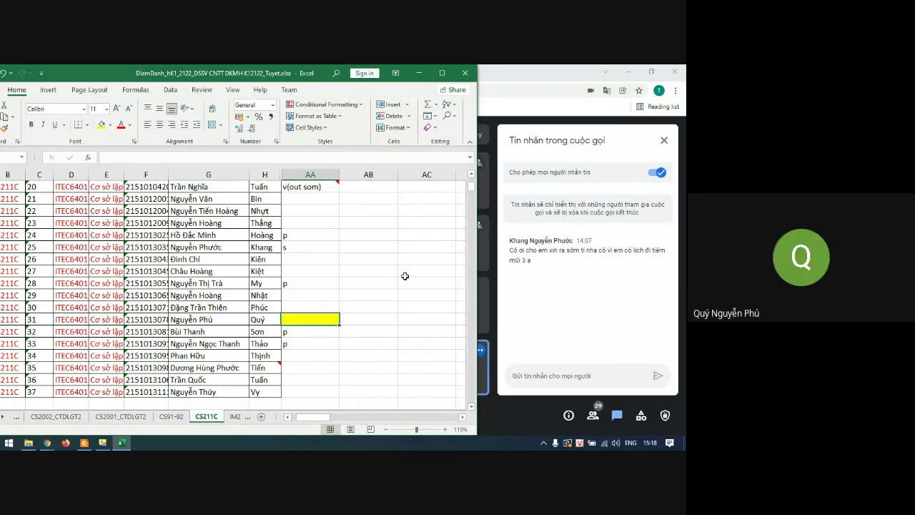
key("Down")
key("Down")
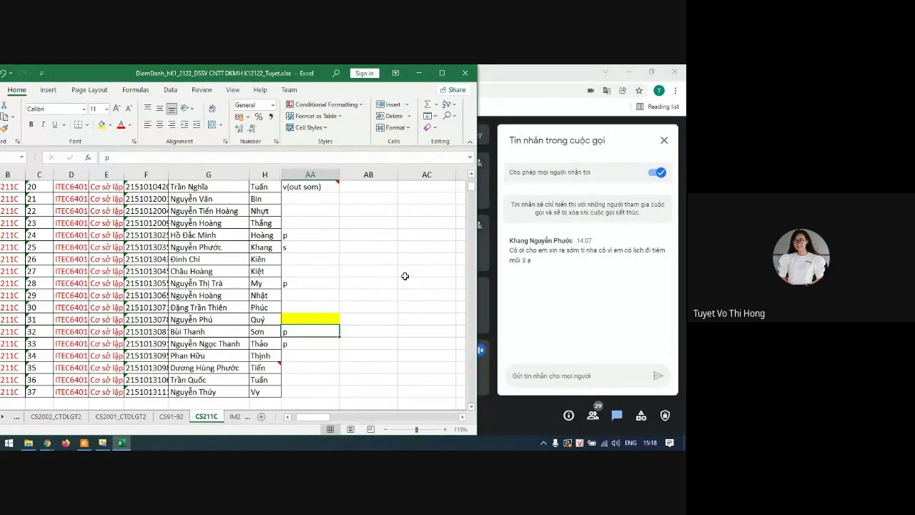
key("Down")
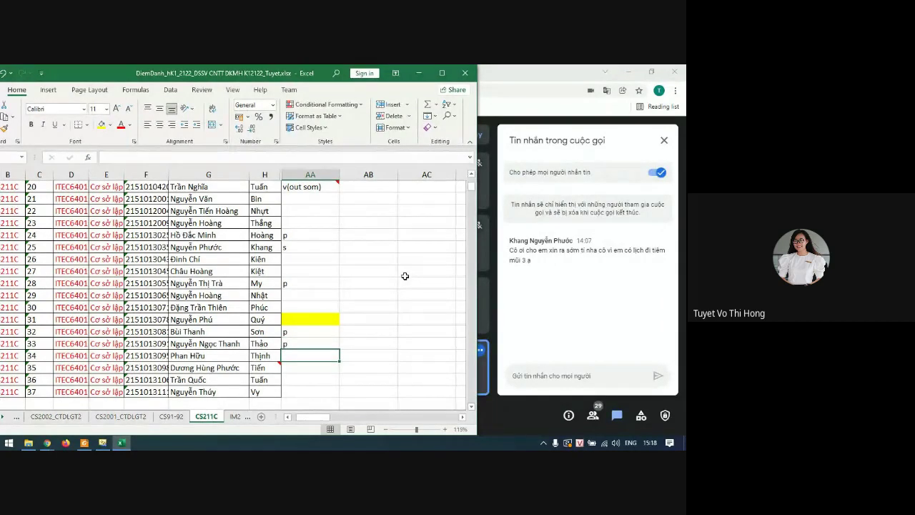
key("Down")
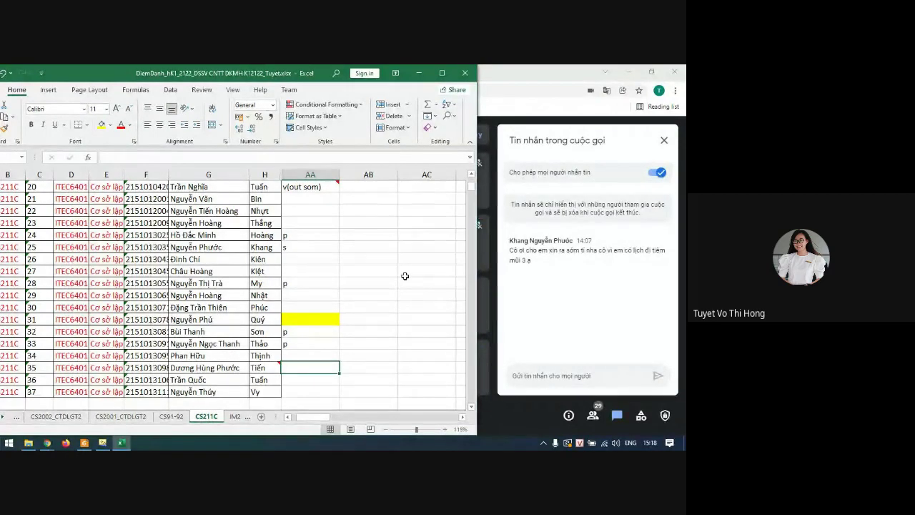
key("Down")
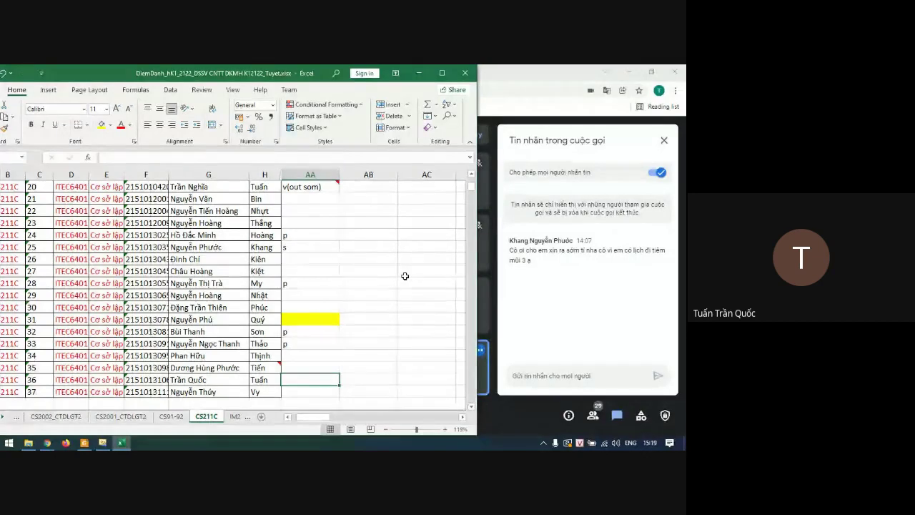
key("Down")
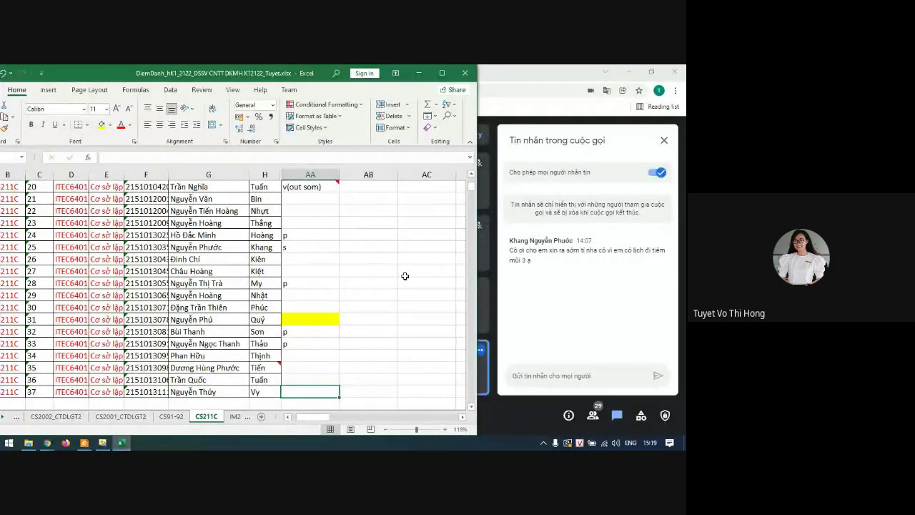
key("Down")
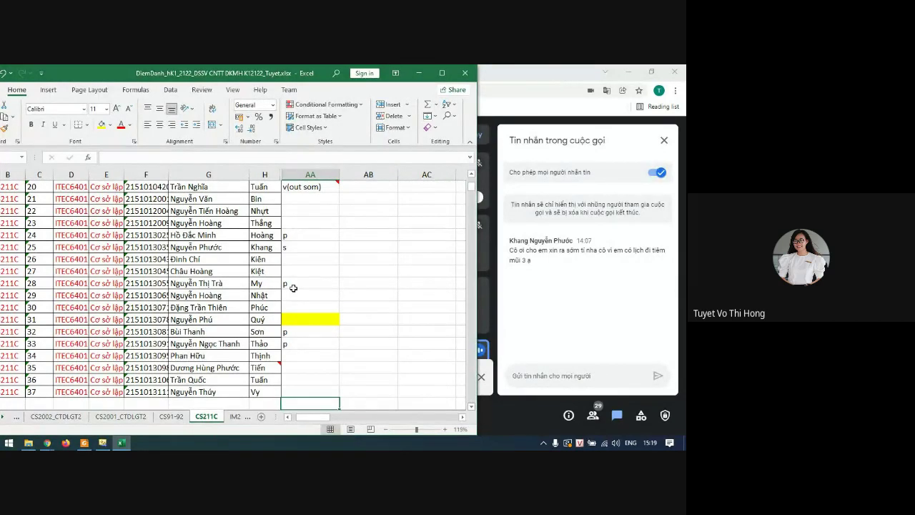
Maximize the workbook window and re-enter the =RANDBETWEEN(1,37) formula in cell D41 to draw a new random student number.
left_click(445, 73)
scroll(257, 286, "up", 7)
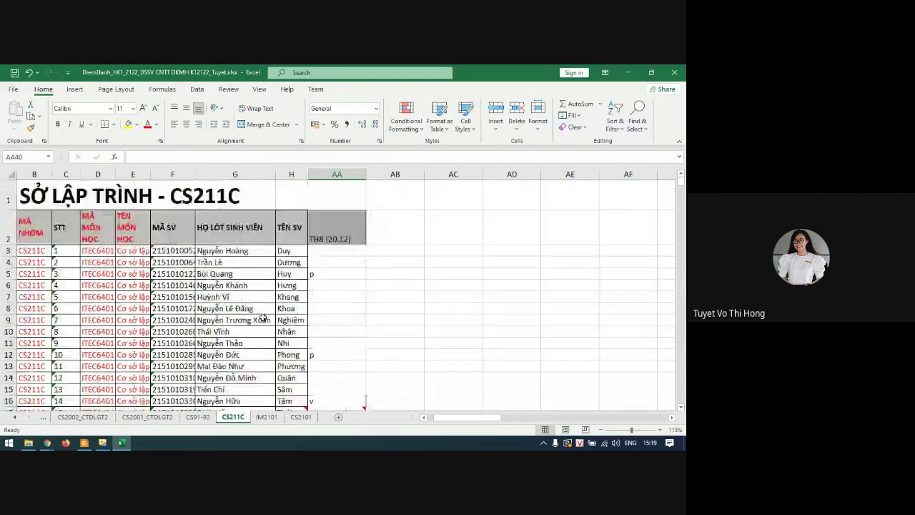
scroll(263, 305, "down", 12)
scroll(263, 304, "up", 2)
left_click(108, 307)
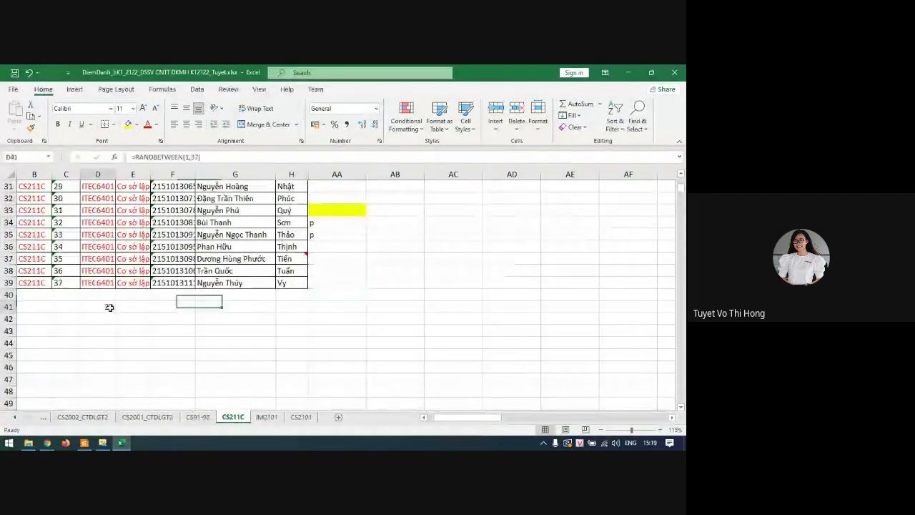
left_click(212, 159)
key("Return")
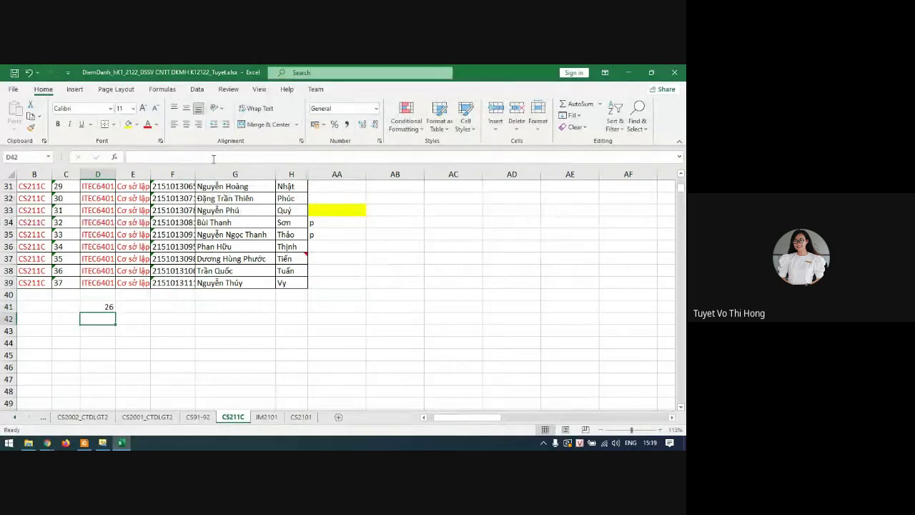
Find student number 26 in the CS211C attendance list and select that student's entire row.
scroll(109, 262, "up", 3)
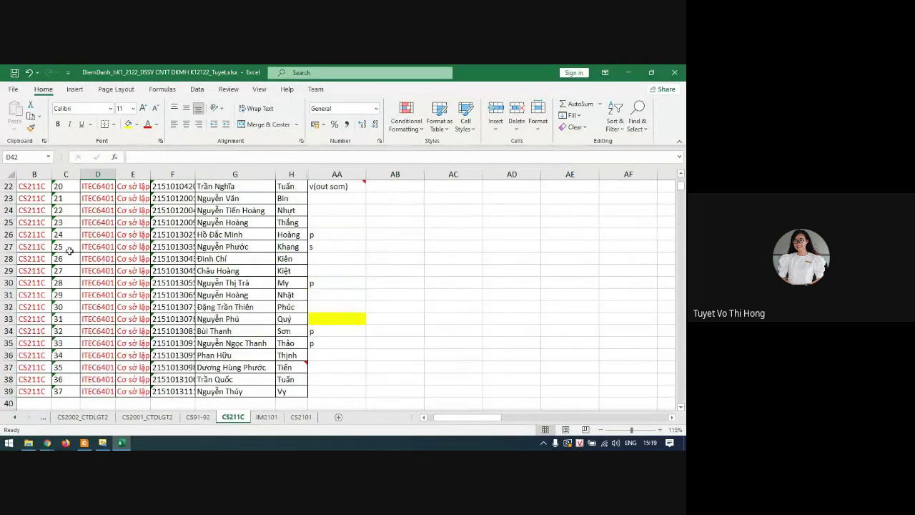
left_click(61, 258)
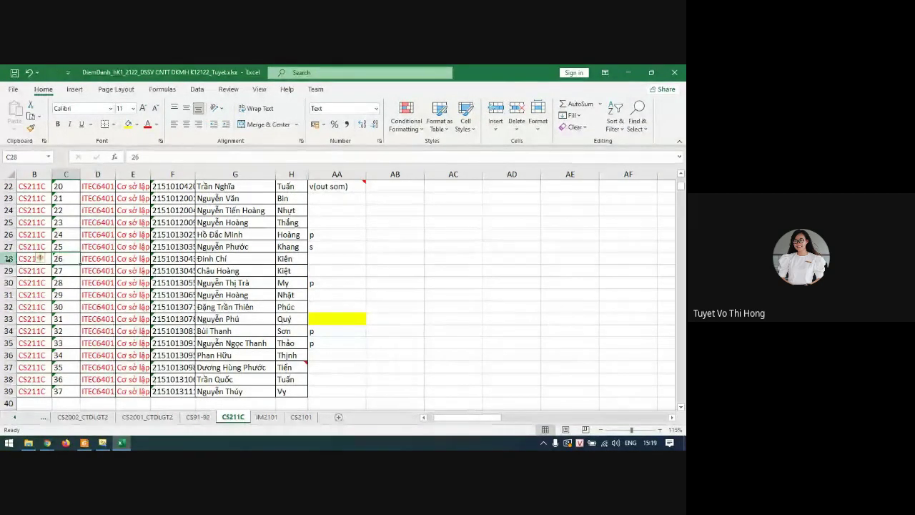
left_click(8, 258)
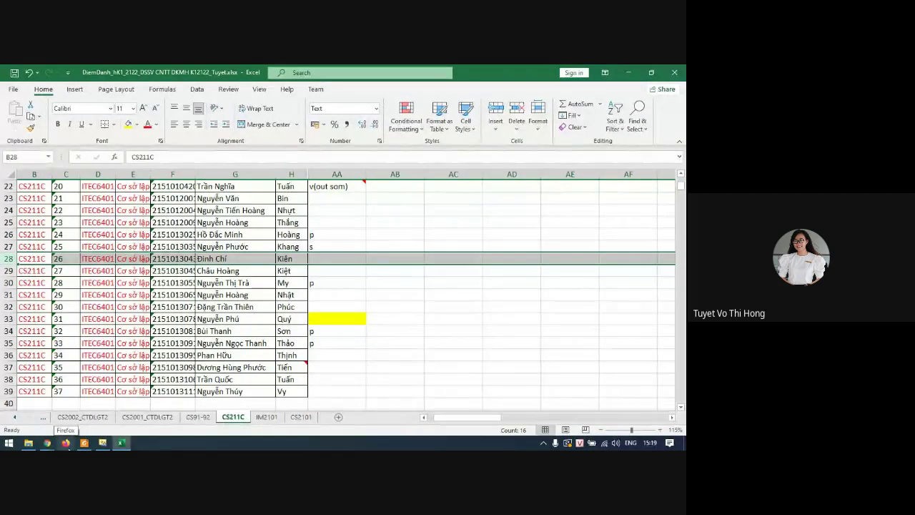
Switch to the Meet call in the browser and stop presenting the screen to the participants.
mouse_move(50, 445)
left_click(53, 403)
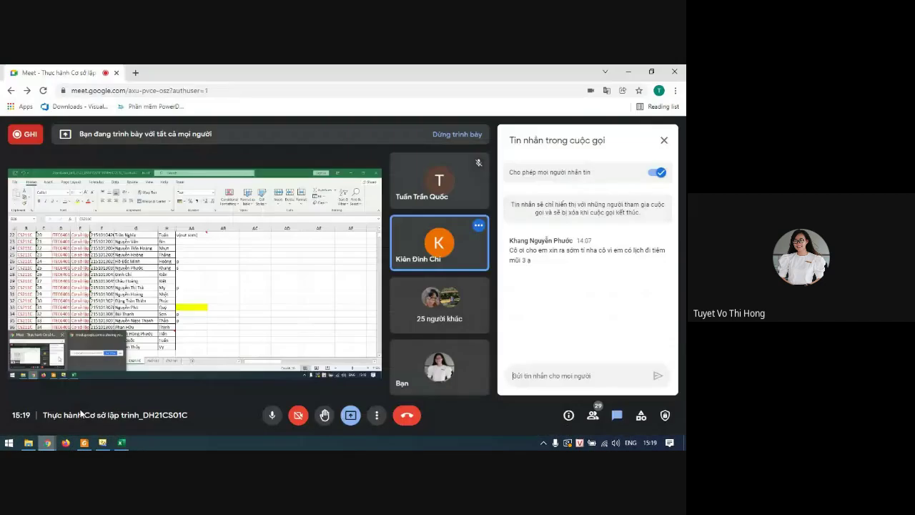
left_click(350, 415)
left_click(372, 384)
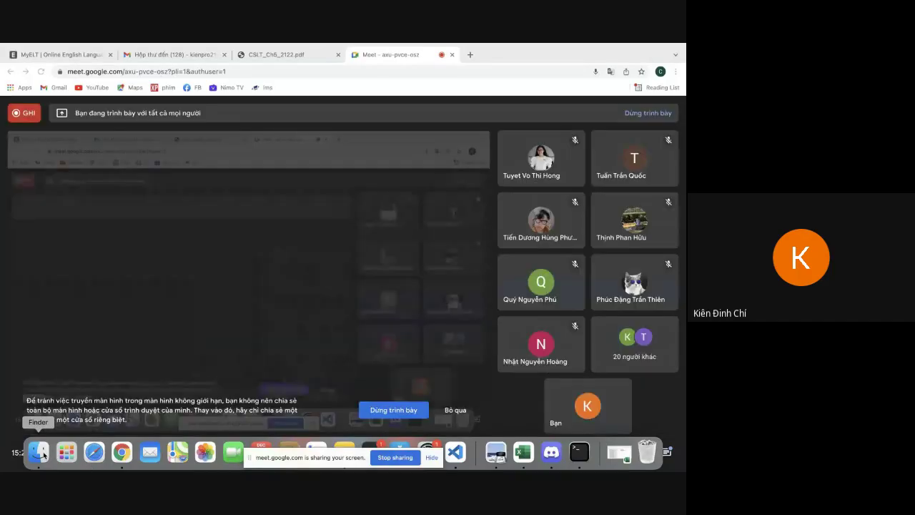
In Finder, go to Desktop > CSLT > bth6 > bt08 and open tempCodeRunnerFile.cpp in the code editor.
left_click(40, 452)
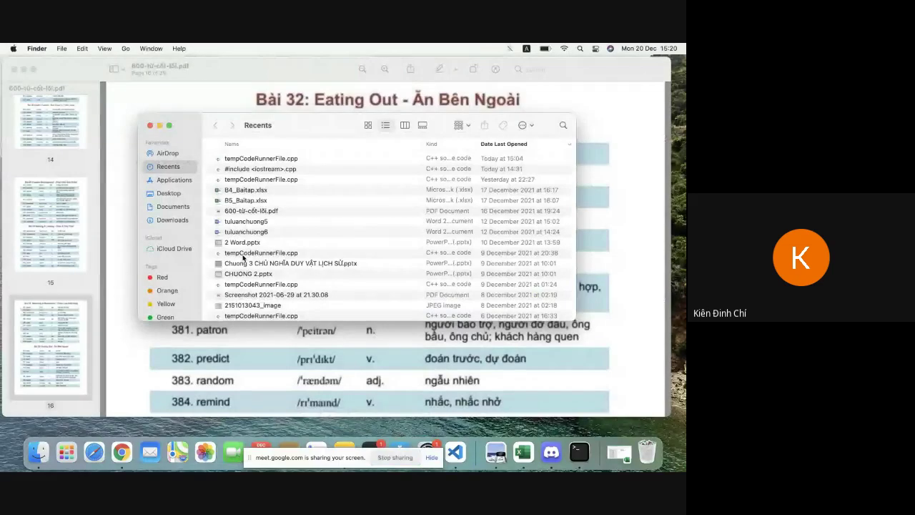
left_click(172, 192)
left_click(253, 160)
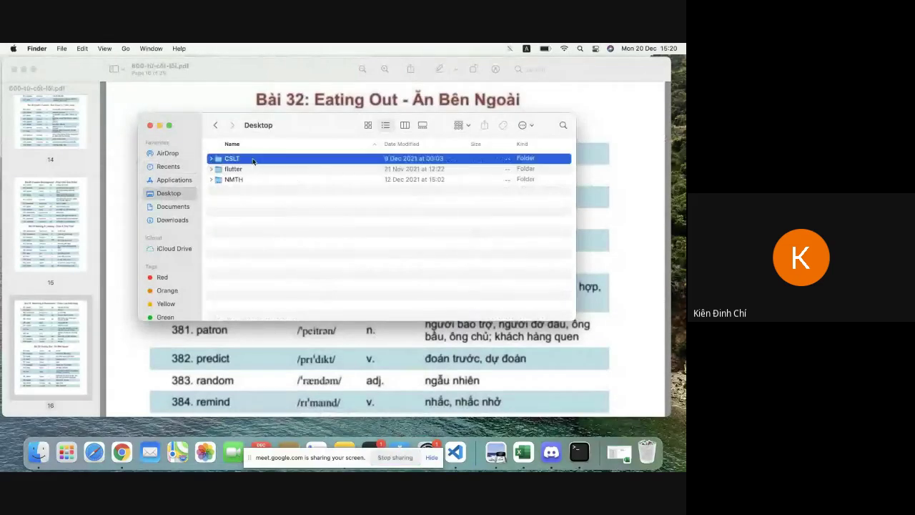
double_click(253, 160)
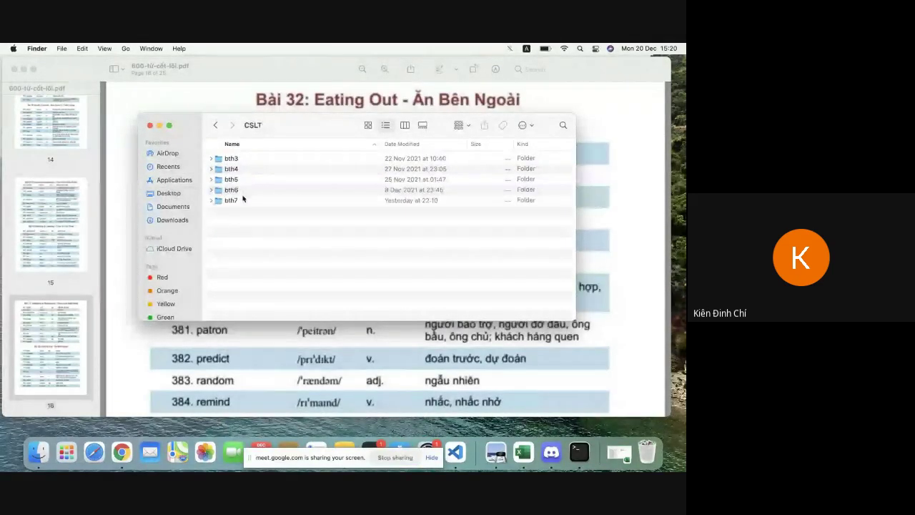
left_click(242, 190)
double_click(243, 190)
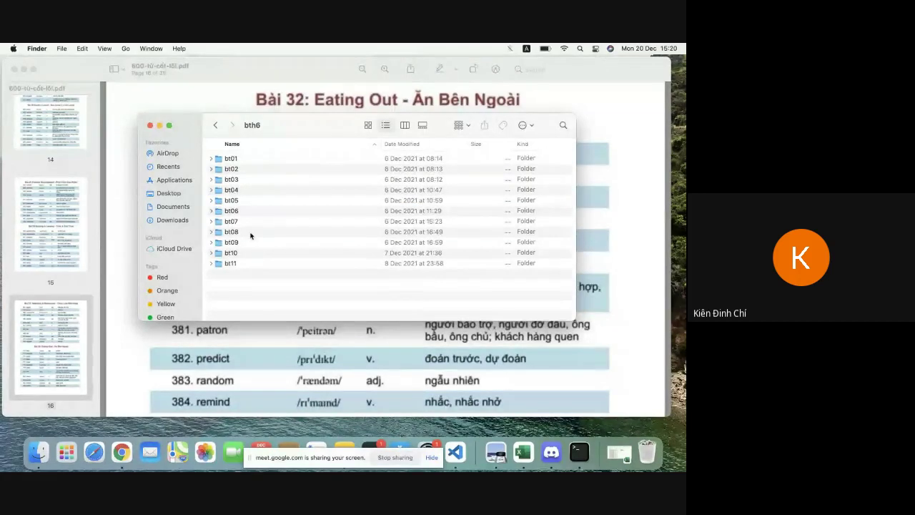
double_click(251, 236)
double_click(261, 180)
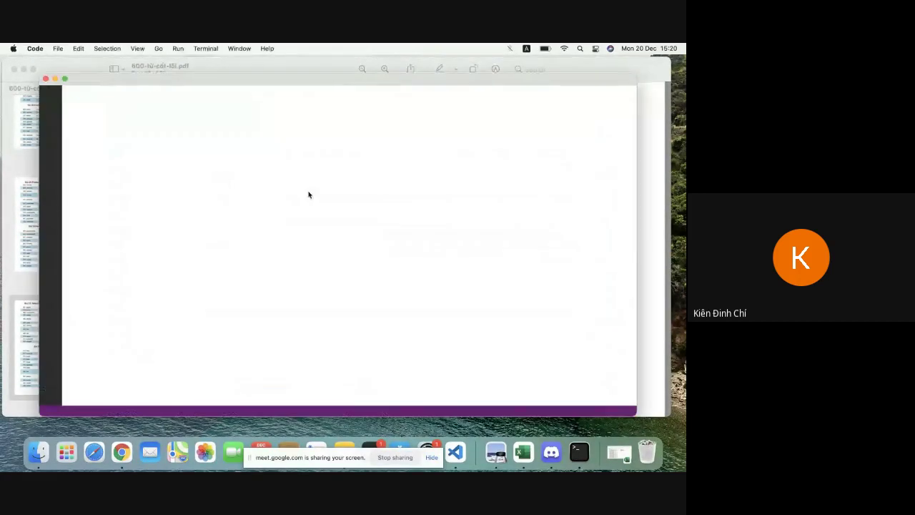
Look through the dienTich, chuVi, hinhVuong and main functions, and dismiss the C/C++ extension's update notice.
scroll(235, 230, "down", 3)
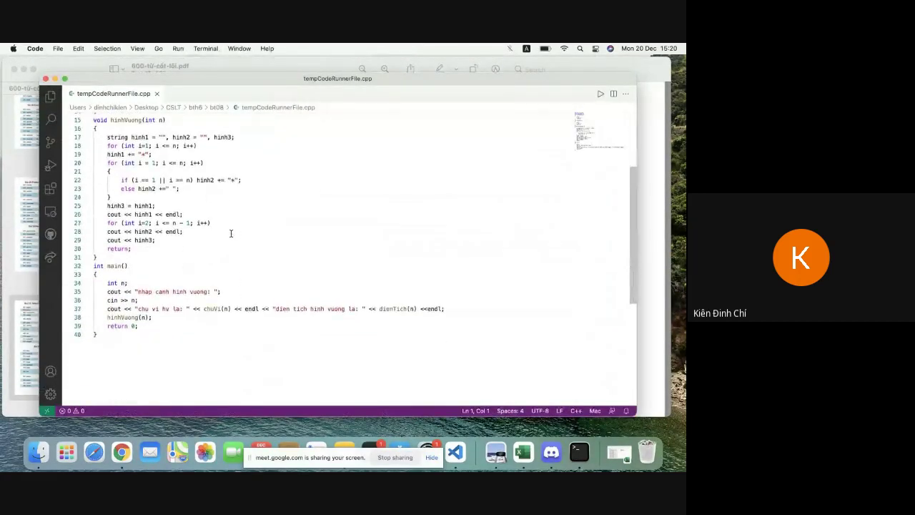
scroll(221, 230, "up", 3)
left_click(202, 224)
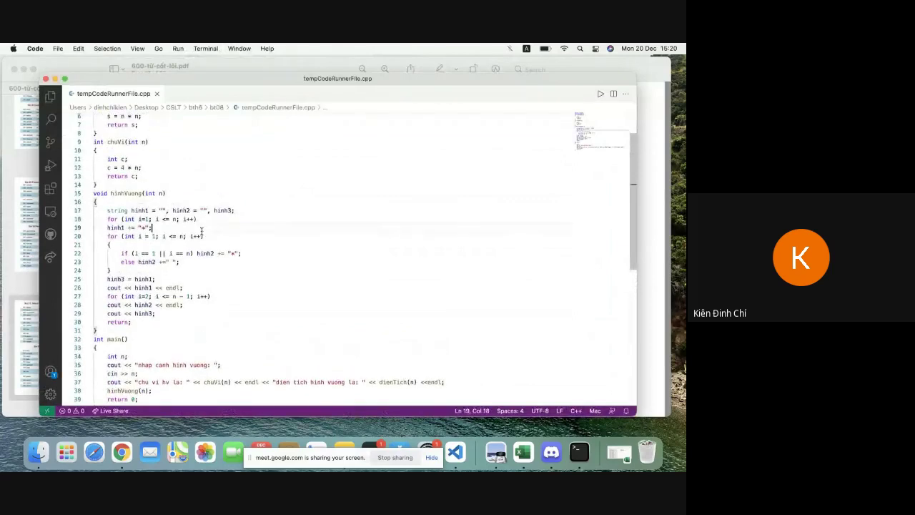
scroll(201, 229, "up", 1)
scroll(202, 231, "up", 2)
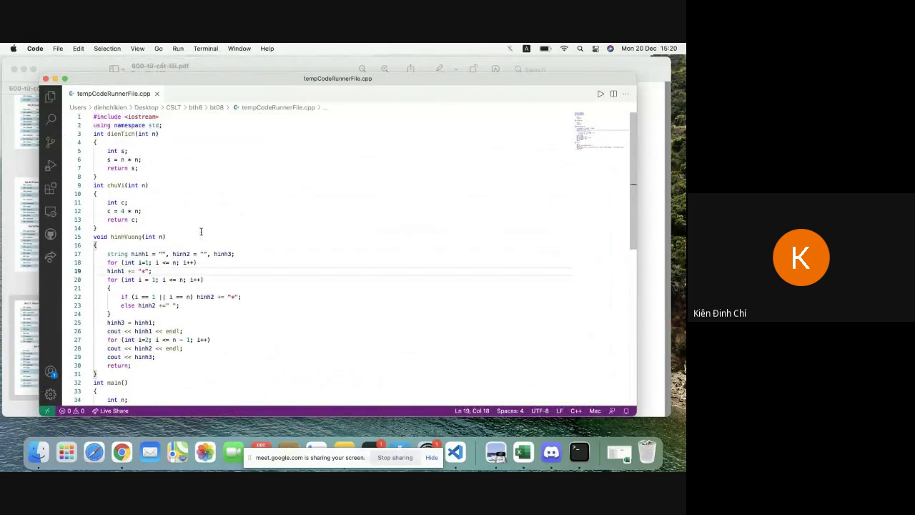
left_click(142, 237)
scroll(142, 224, "down", 3)
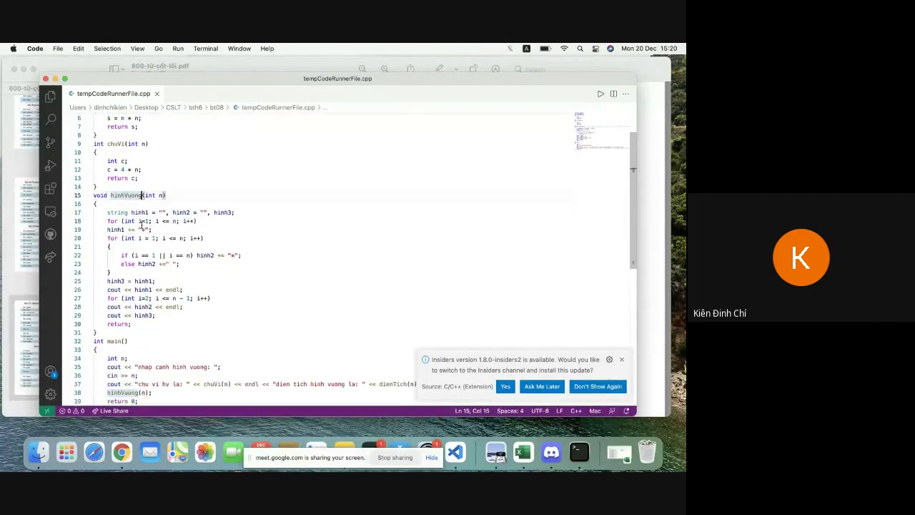
left_click(622, 359)
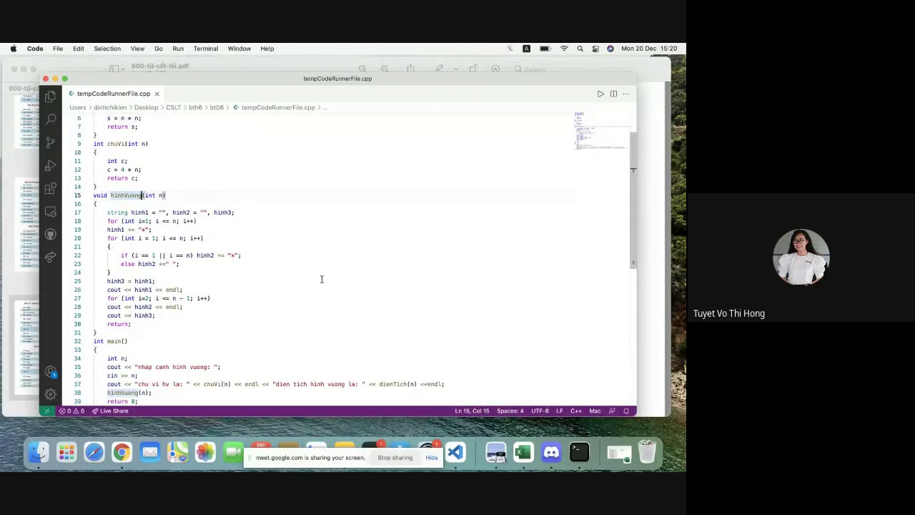
scroll(283, 266, "up", 3)
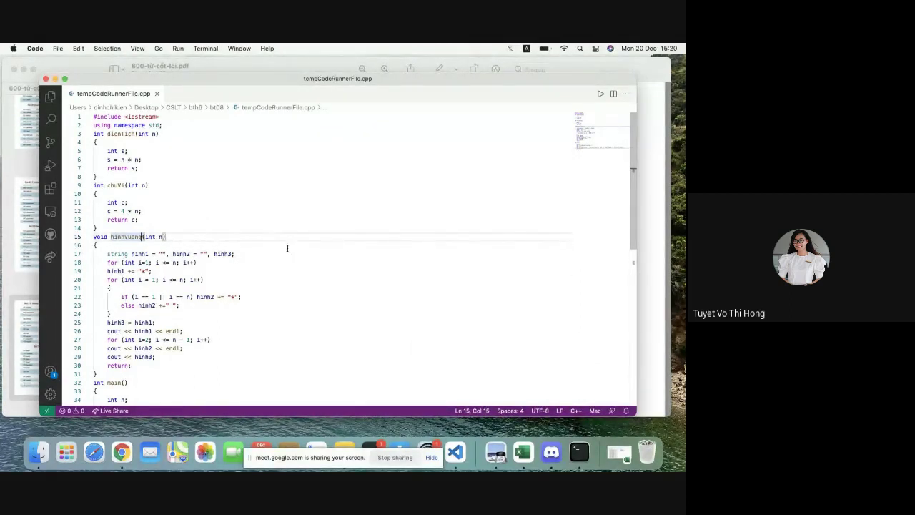
Make the code editor full screen and look over the whole tempCodeRunnerFile.cpp program.
double_click(75, 87)
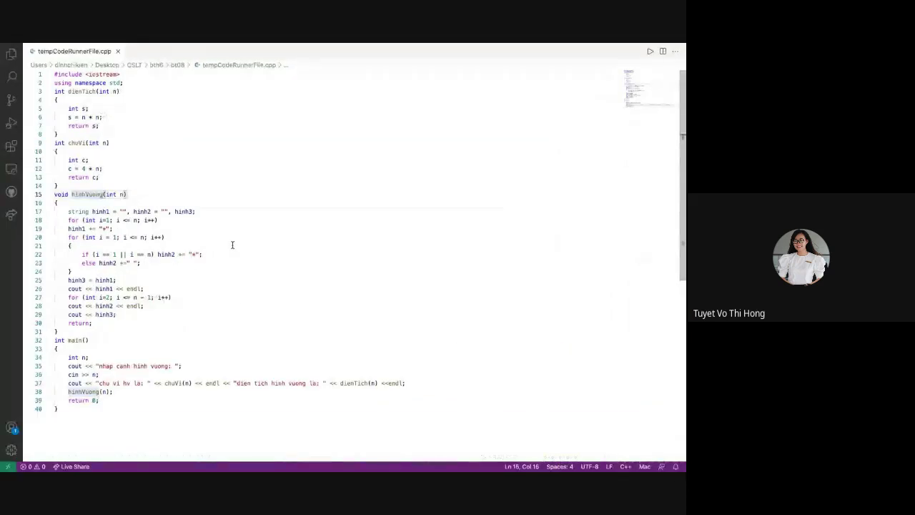
scroll(328, 247, "down", 13)
scroll(335, 248, "up", 13)
scroll(335, 248, "down", 3)
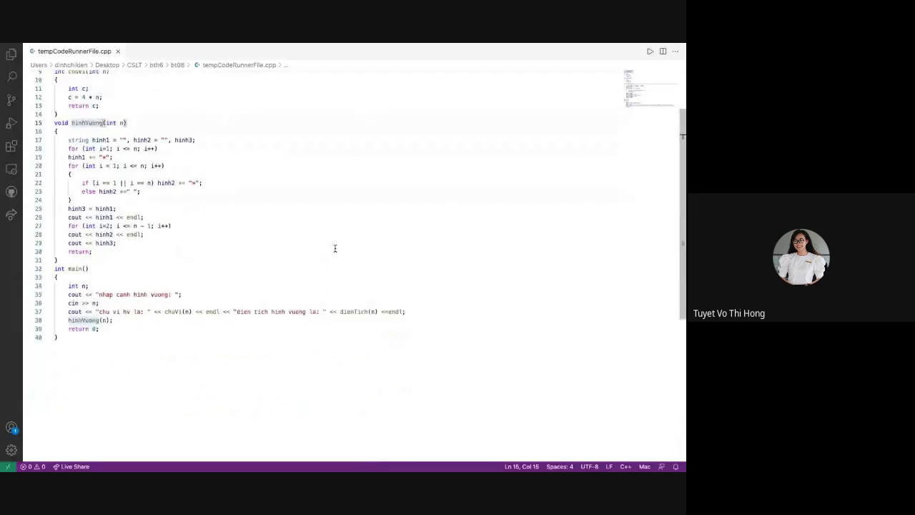
scroll(335, 248, "up", 3)
left_click(335, 248)
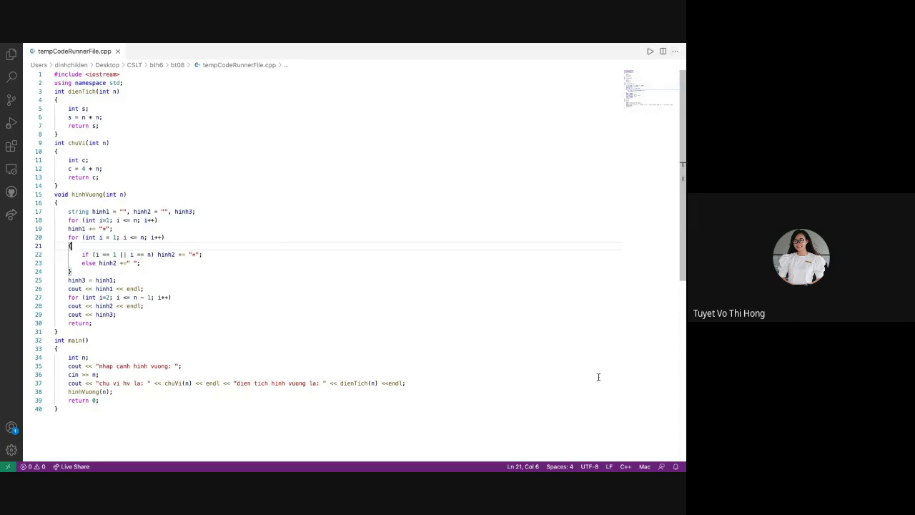
Highlight the whole hinhVuong function on lines 15 to 31 for discussion, and clear the selection.
left_click_drag(598, 372, 433, 317)
left_click(420, 315)
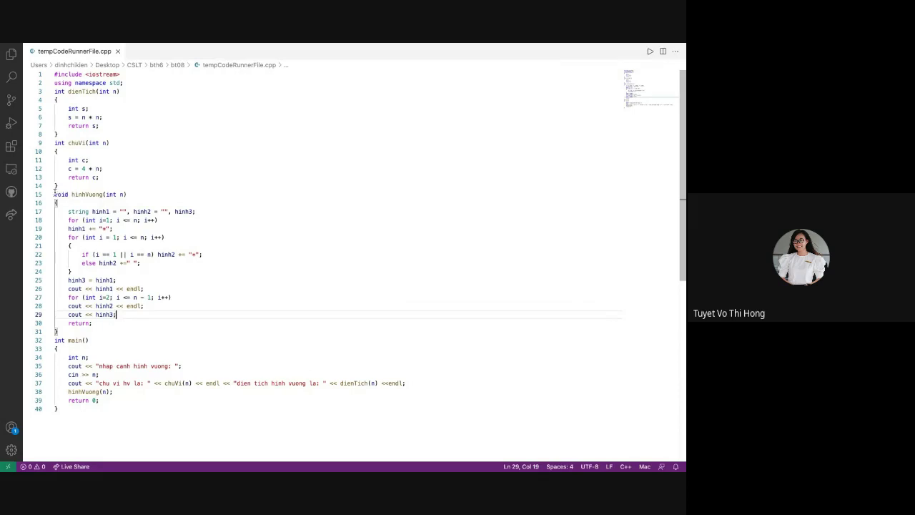
left_click_drag(55, 194, 111, 328)
left_click(110, 328)
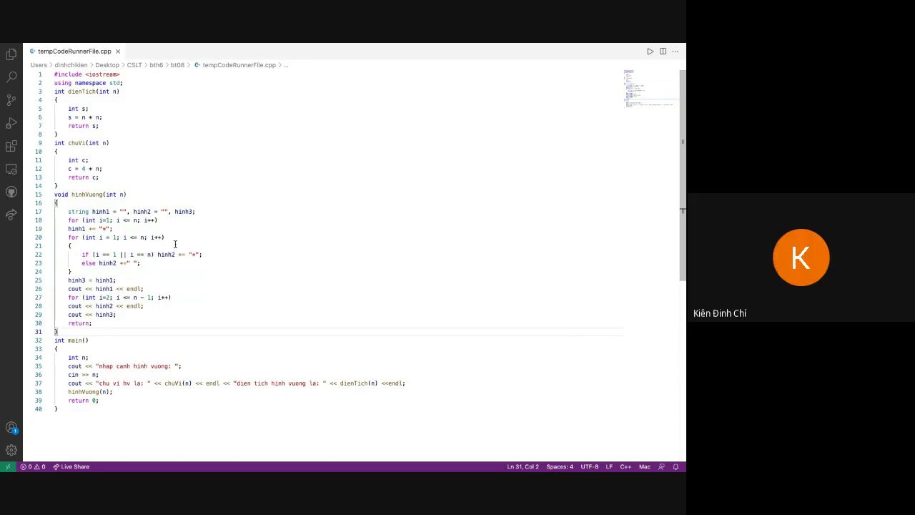
Show all open windows briefly, return to the code and point out the string declaration and for loops on lines 17 to 20.
key("ctrl+super+f")
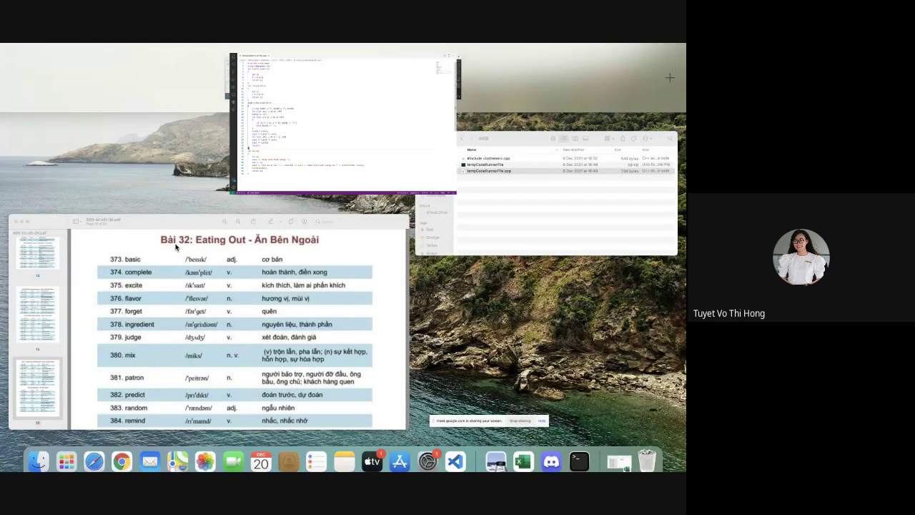
key("ctrl+super+f")
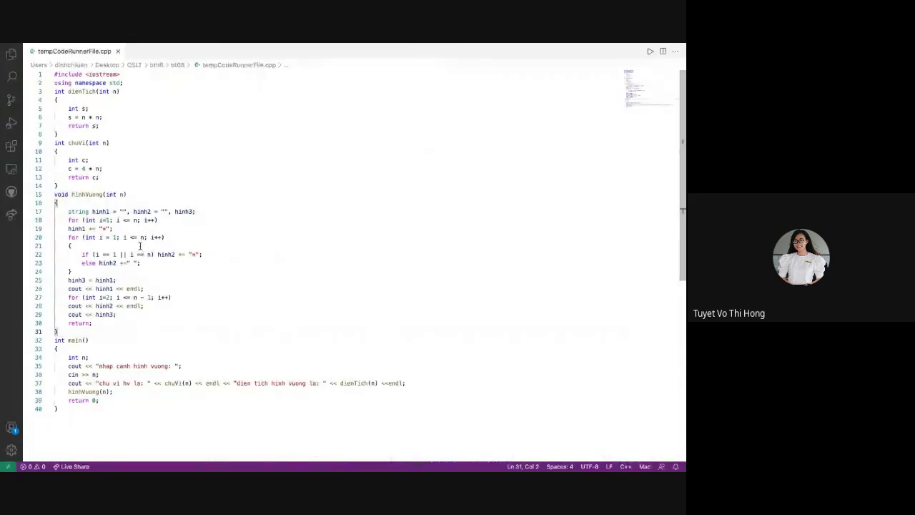
mouse_move(70, 210)
left_mouse_down()
mouse_move(88, 211)
mouse_move(79, 220)
left_mouse_up()
left_click(79, 220)
left_click(94, 237)
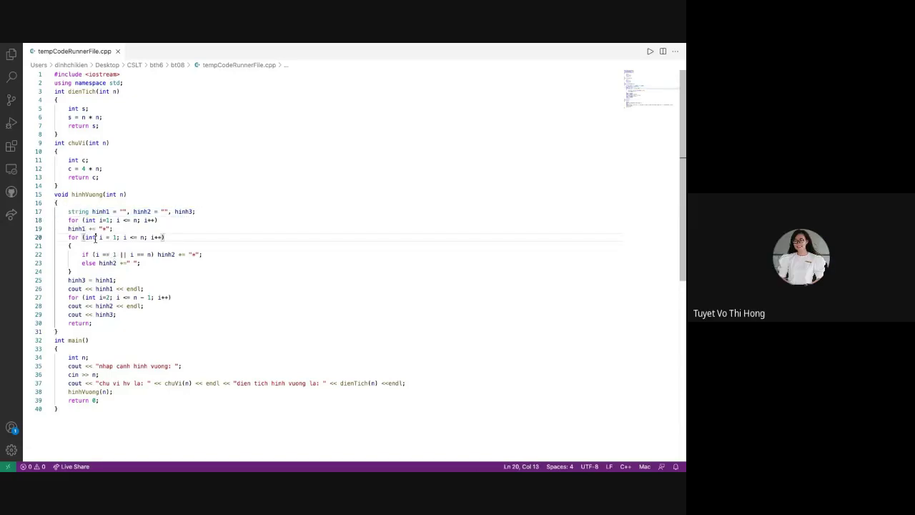
left_click(100, 229)
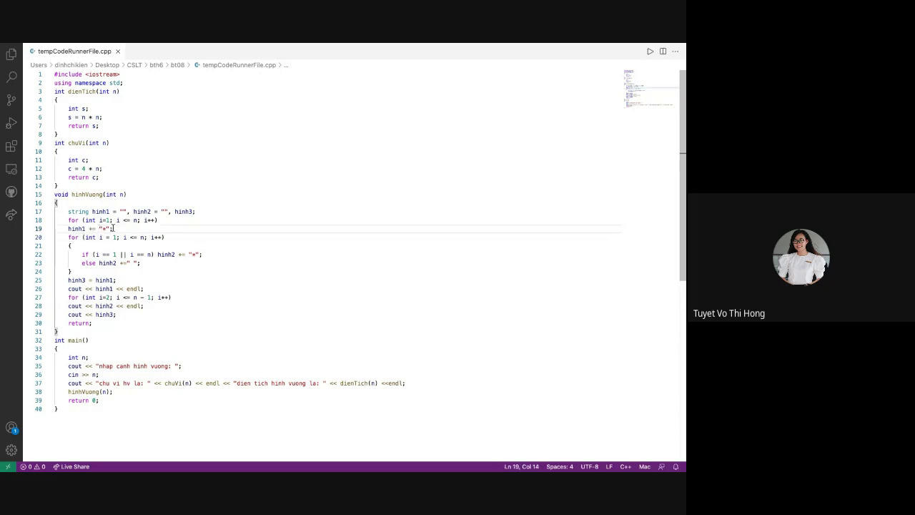